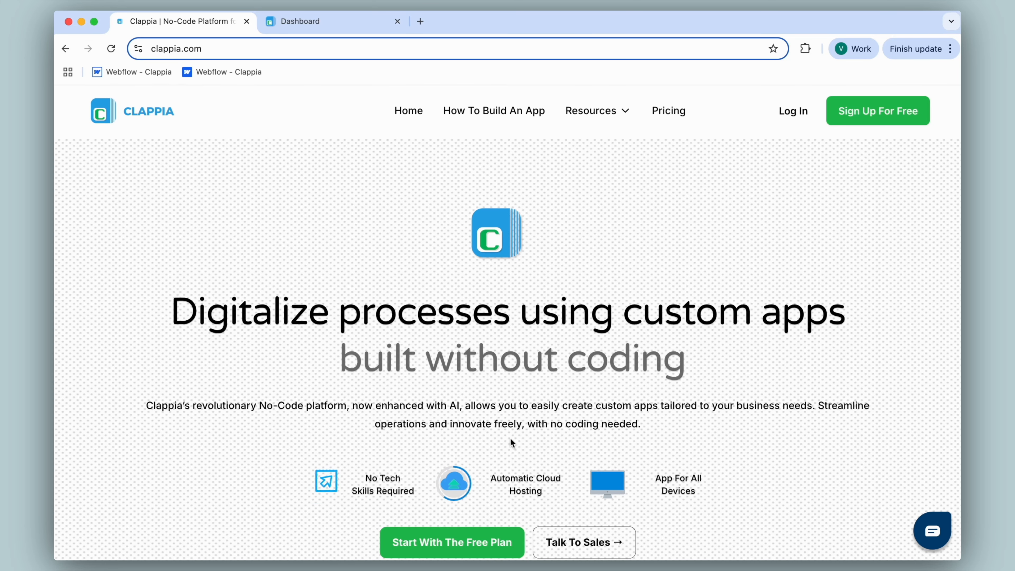
# Create a new app from the Clappia dashboard and name it Customer Support Track
pyautogui.click(420, 21)
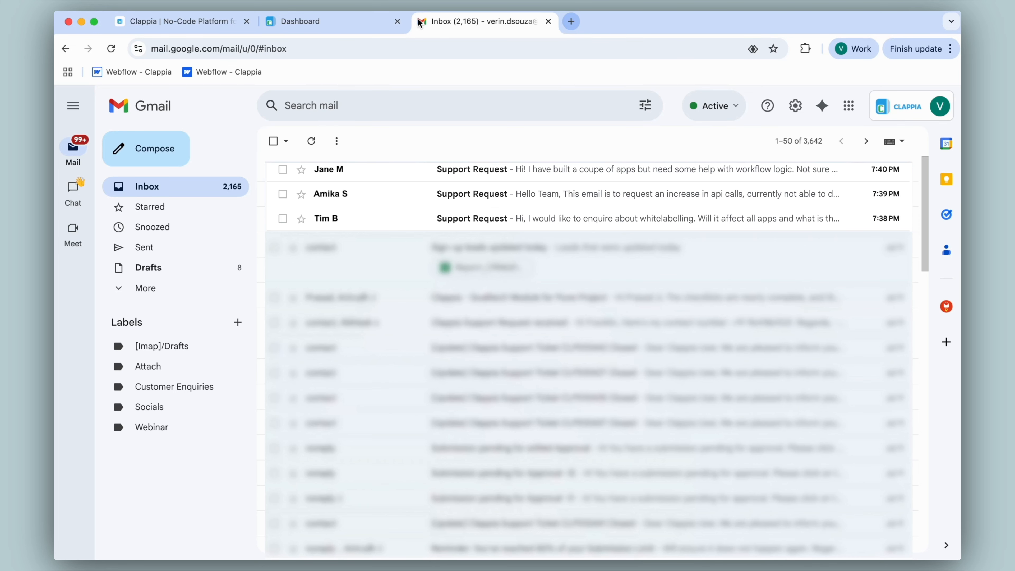
pyautogui.click(338, 28)
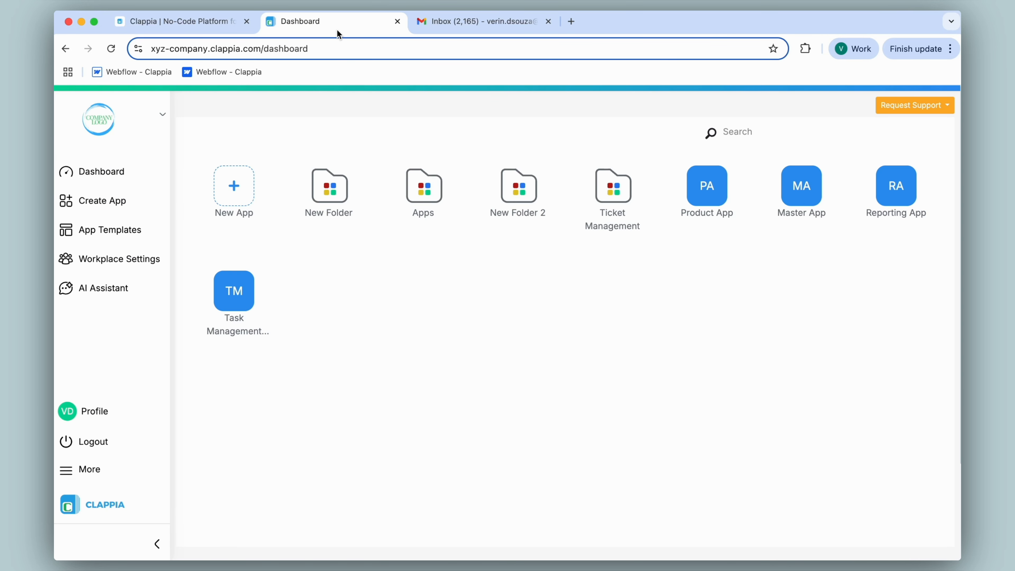
pyautogui.click(234, 185)
pyautogui.write('Customer Support Track')
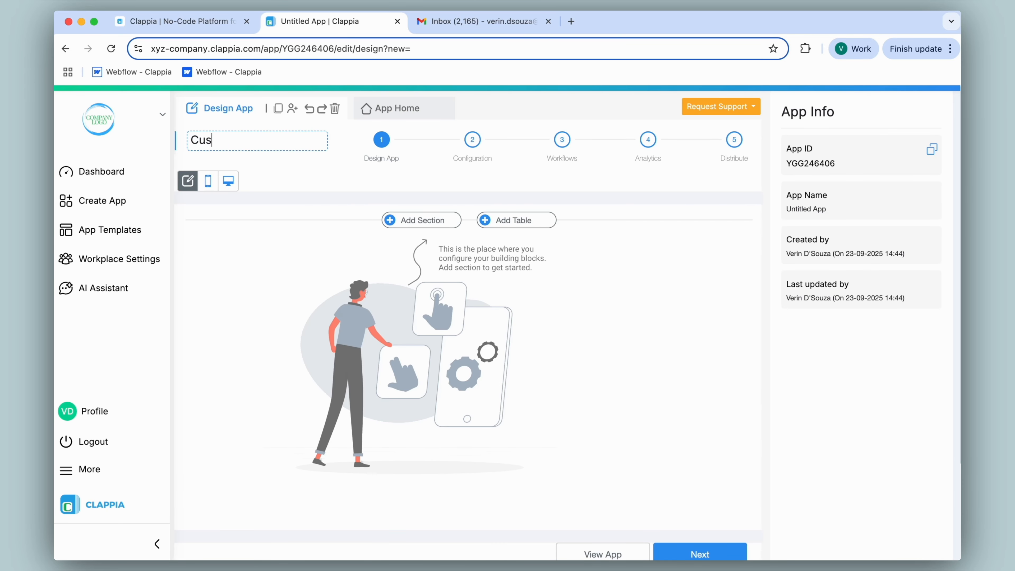
pyautogui.press('Return')
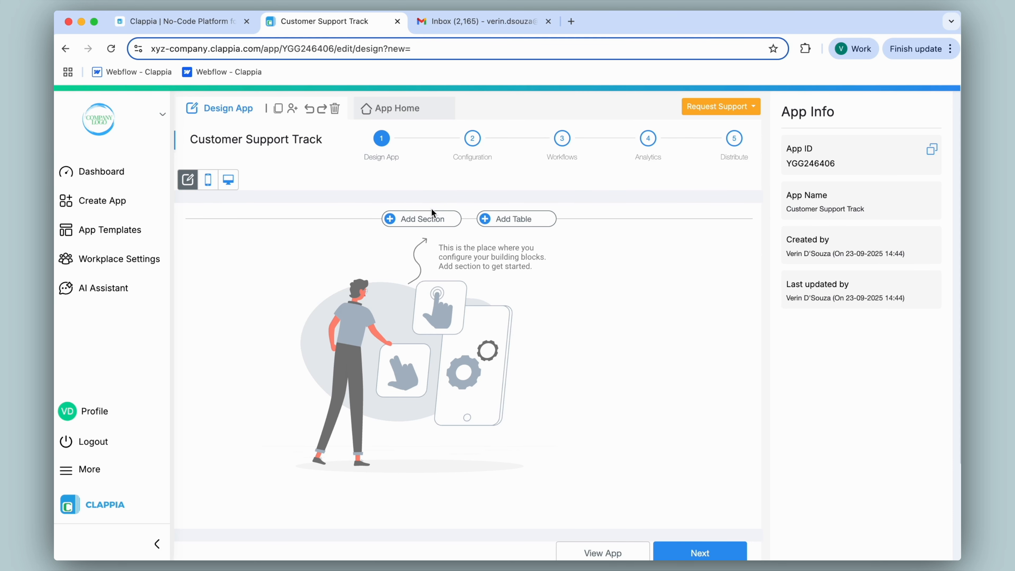
# Add a section named Support Requests to the app form and save it
pyautogui.click(437, 224)
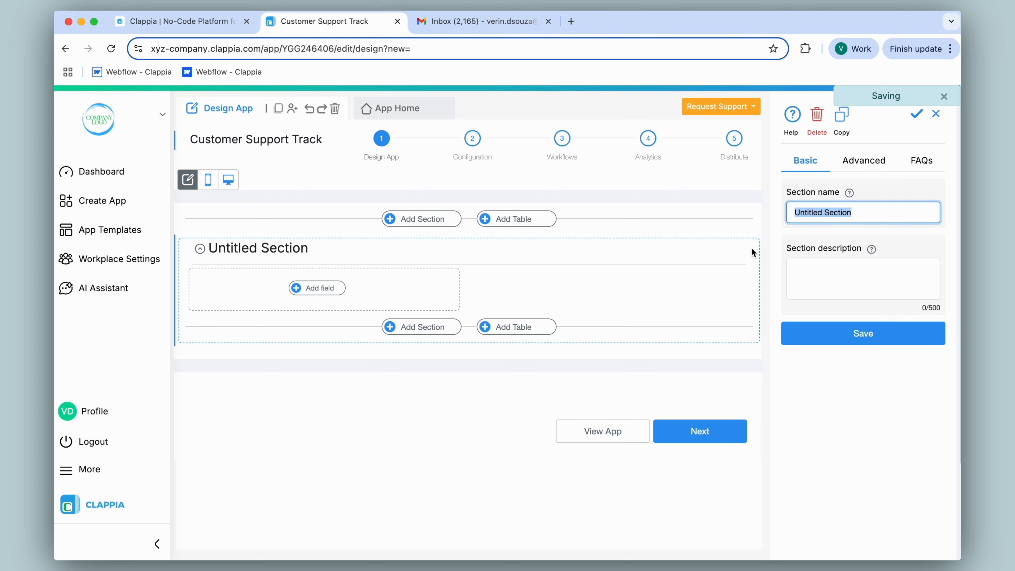
pyautogui.write('Support Requests')
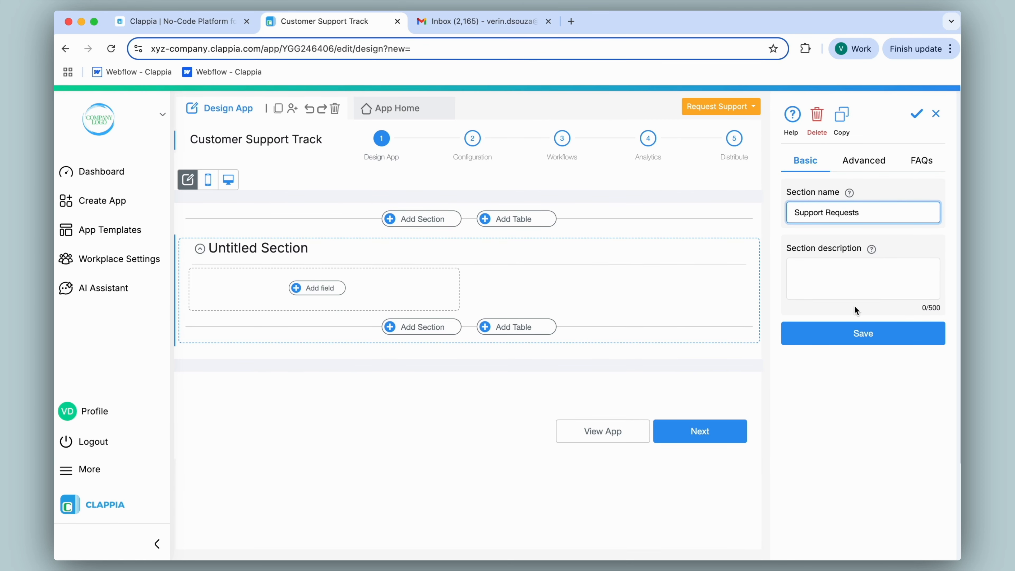
pyautogui.click(858, 337)
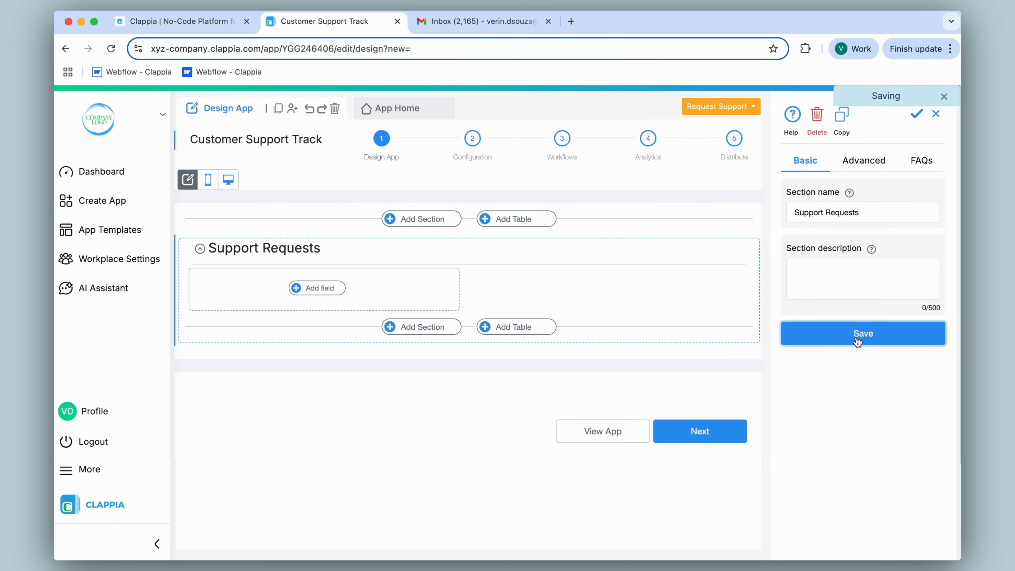
# Add a Date Selector field labelled Date to the Support Requests section and save it
pyautogui.click(337, 289)
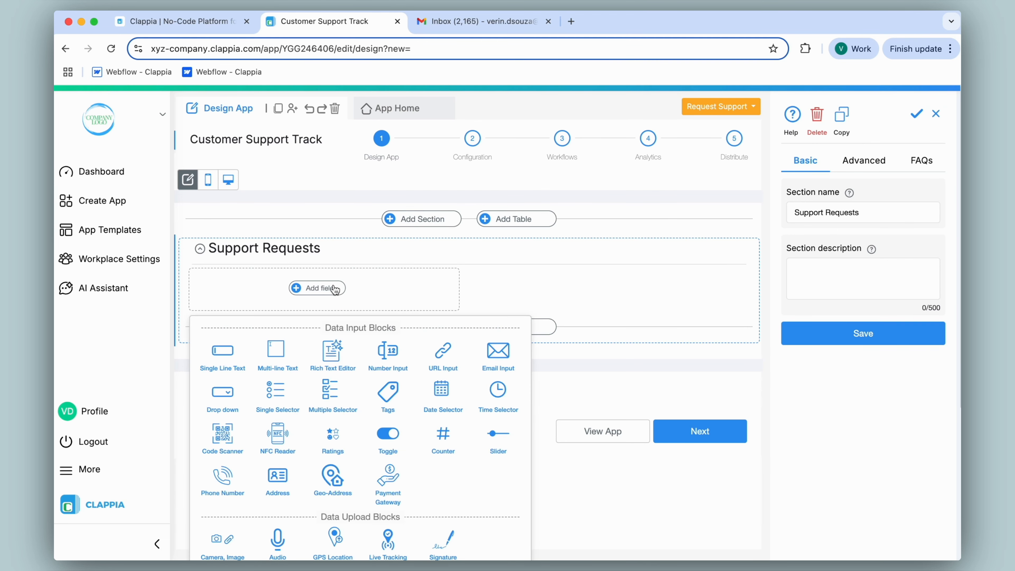
pyautogui.scroll(-5, 336, 289)
pyautogui.scroll(2, 335, 291)
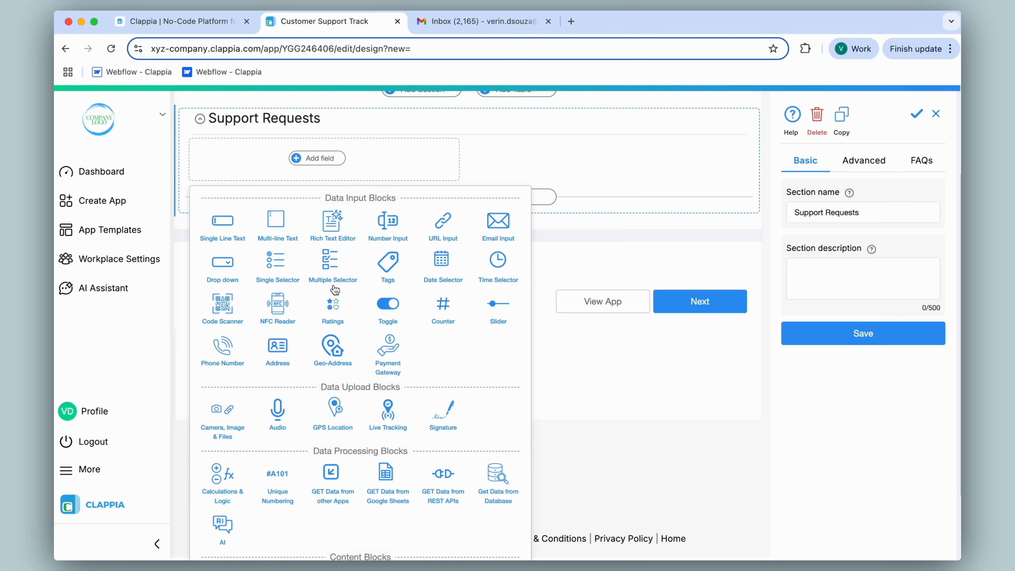
pyautogui.click(441, 280)
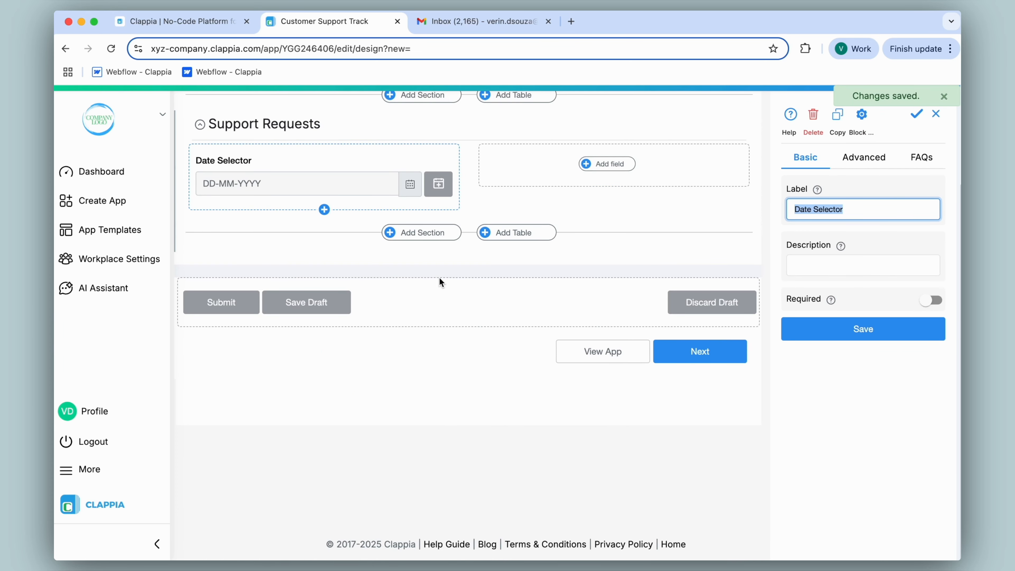
pyautogui.doubleClick(834, 210)
pyautogui.press('BackSpace')
pyautogui.click(834, 328)
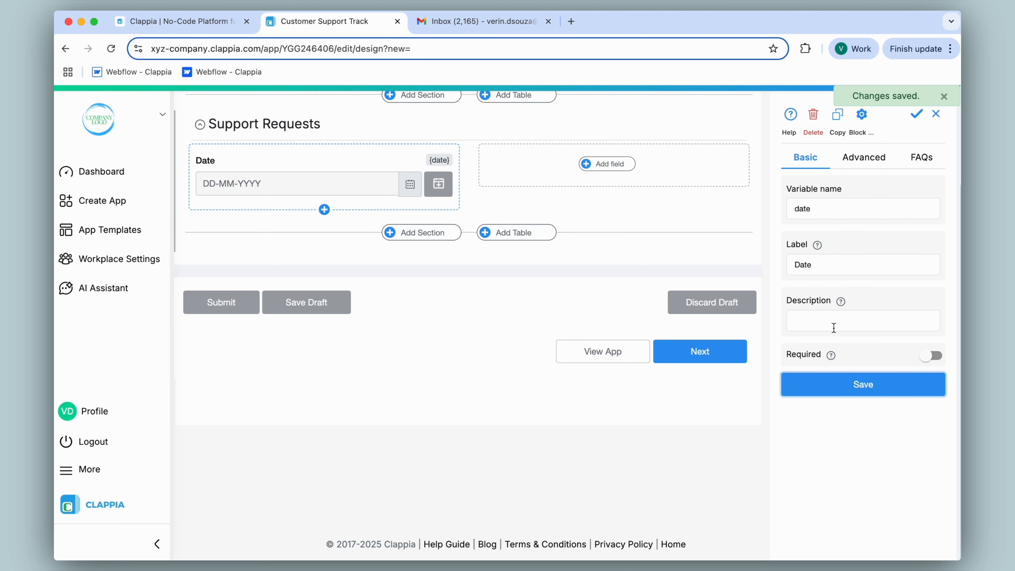
# Add a Time Selector field labelled Time beside the Date field and save it
pyautogui.hotkey('ctrl', 'Tab')
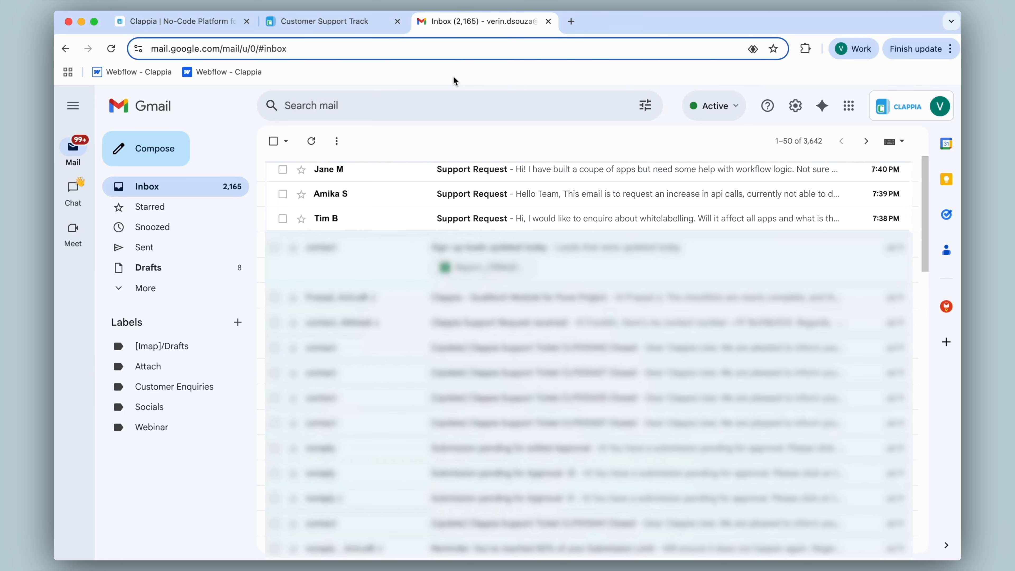
pyautogui.click(318, 21)
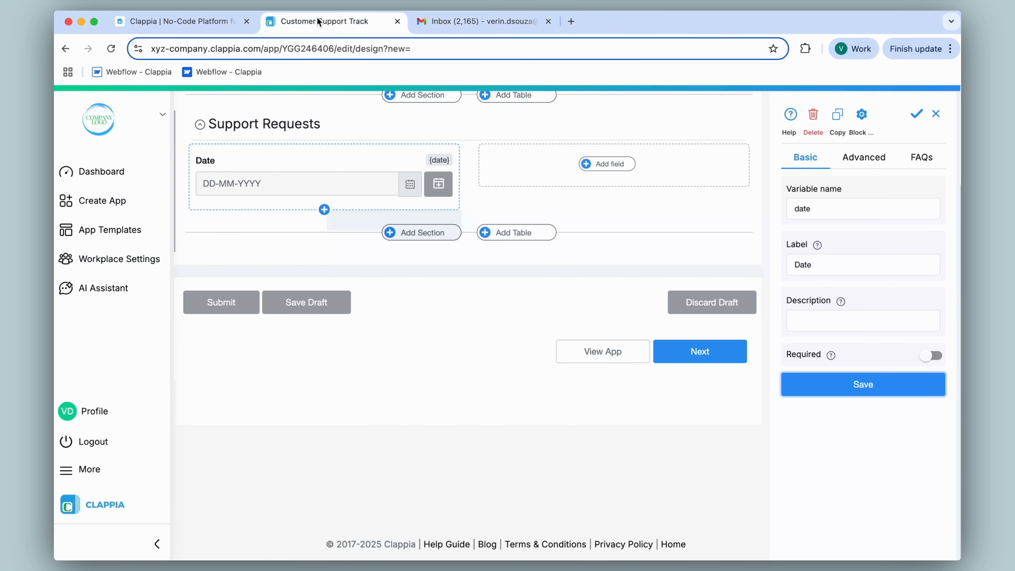
pyautogui.click(616, 170)
pyautogui.click(789, 270)
pyautogui.write('Time')
pyautogui.click(860, 327)
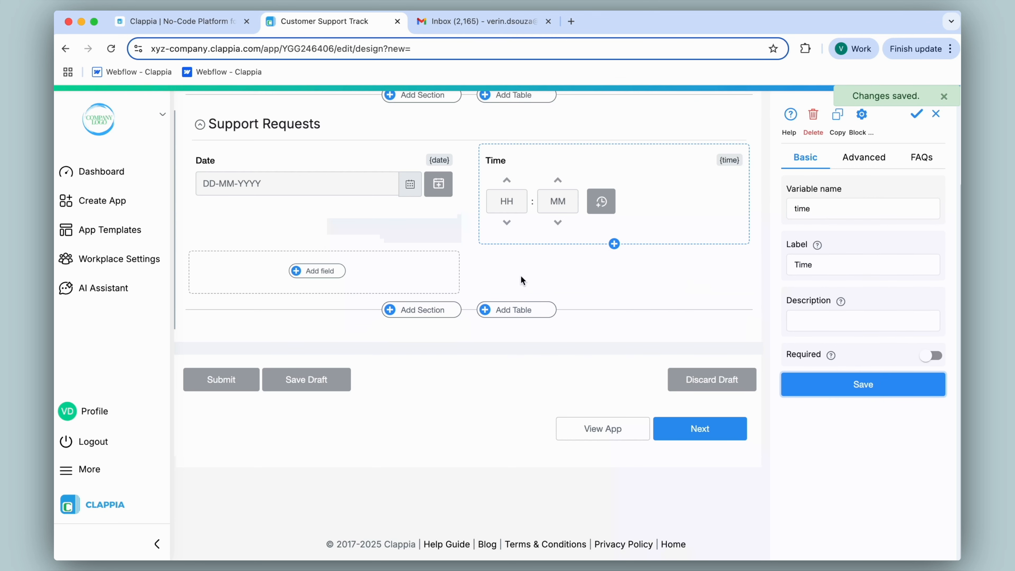
# Add two Single Line Text fields labelled Subject and Customer below the Date and Time fields, saving each
pyautogui.click(317, 271)
pyautogui.click(219, 344)
pyautogui.write('Subject')
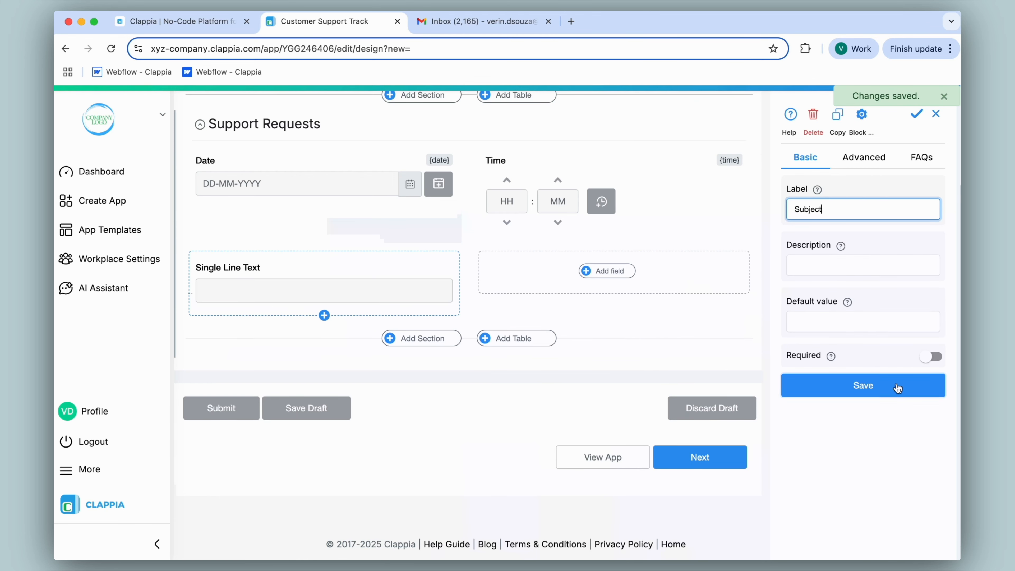
pyautogui.click(897, 385)
pyautogui.click(607, 271)
pyautogui.click(508, 345)
pyautogui.write('Customer')
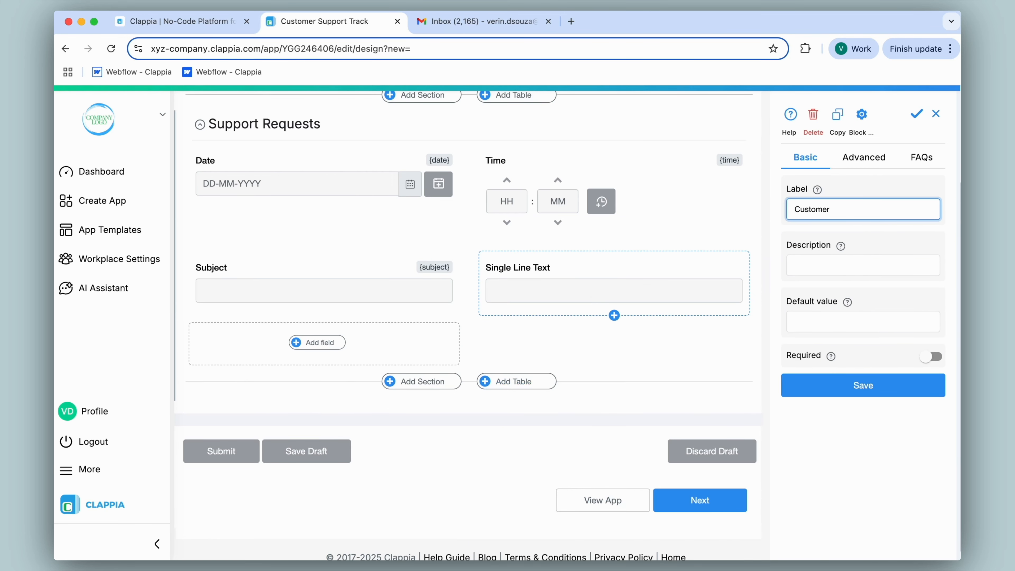
pyautogui.click(880, 388)
# Add a Multi-line Text field labelled Support Details below the Subject field and save it
pyautogui.click(316, 343)
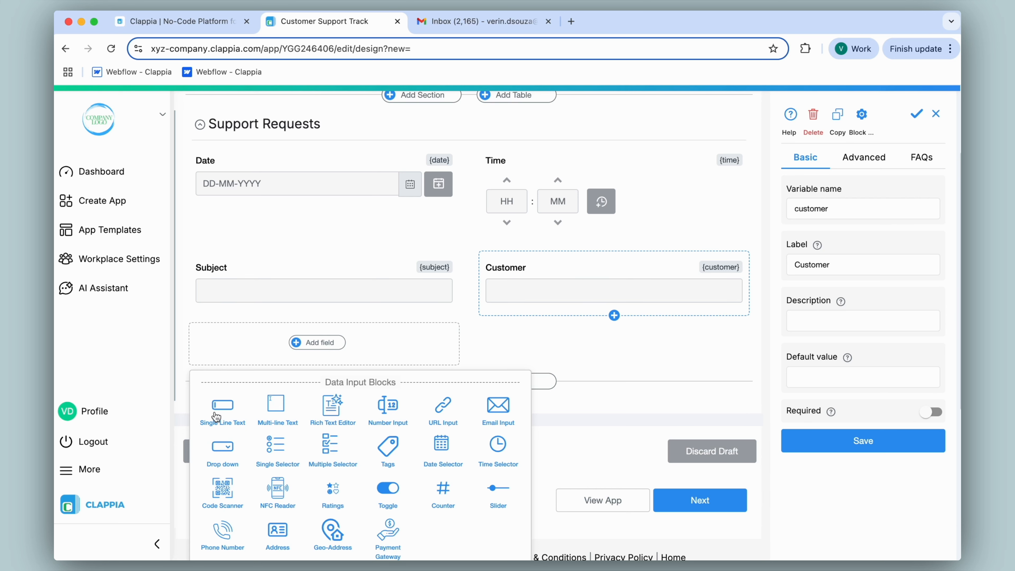
pyautogui.click(273, 416)
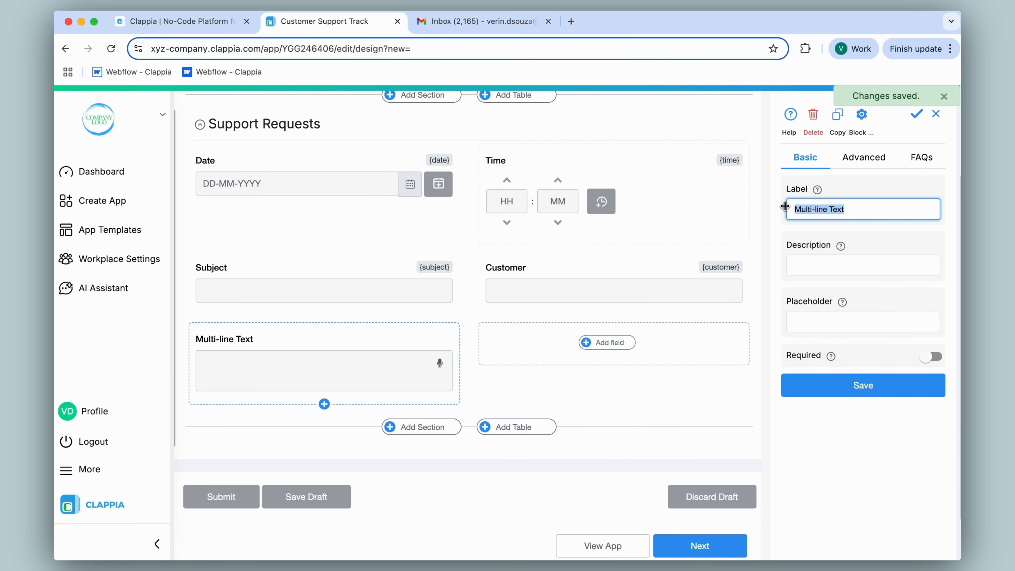
pyautogui.write('Support Details')
pyautogui.click(874, 385)
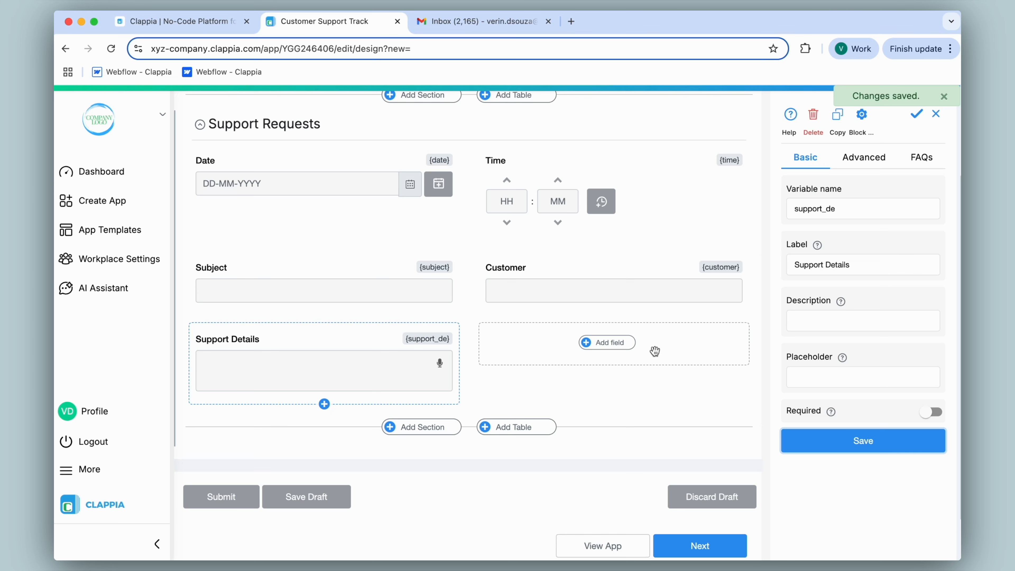
# Add a Camera, Image & Files field labelled Attachments beside Support Details and save it
pyautogui.click(622, 352)
pyautogui.scroll(-3, 615, 356)
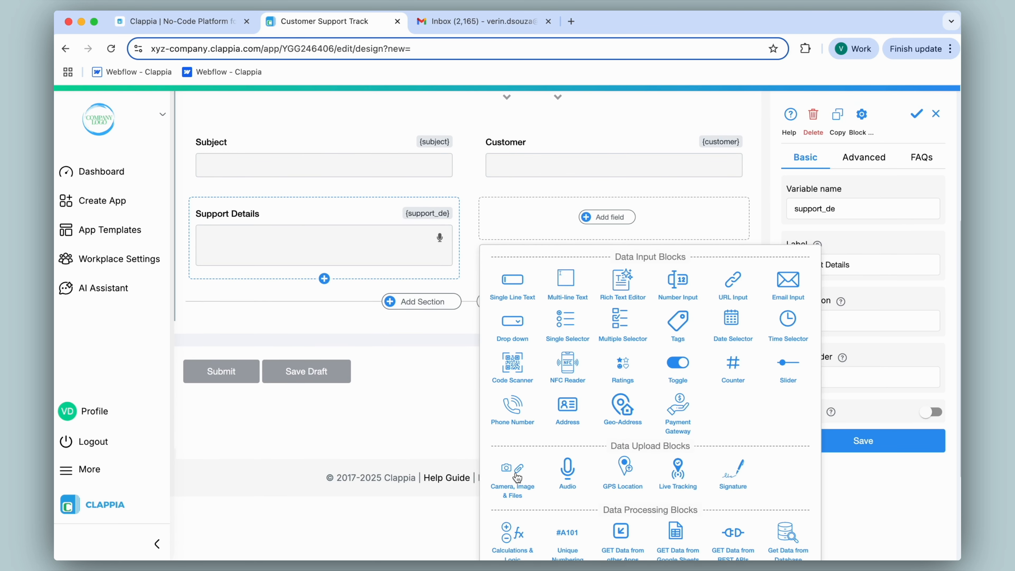
pyautogui.click(511, 492)
pyautogui.write('Attachments')
pyautogui.click(914, 387)
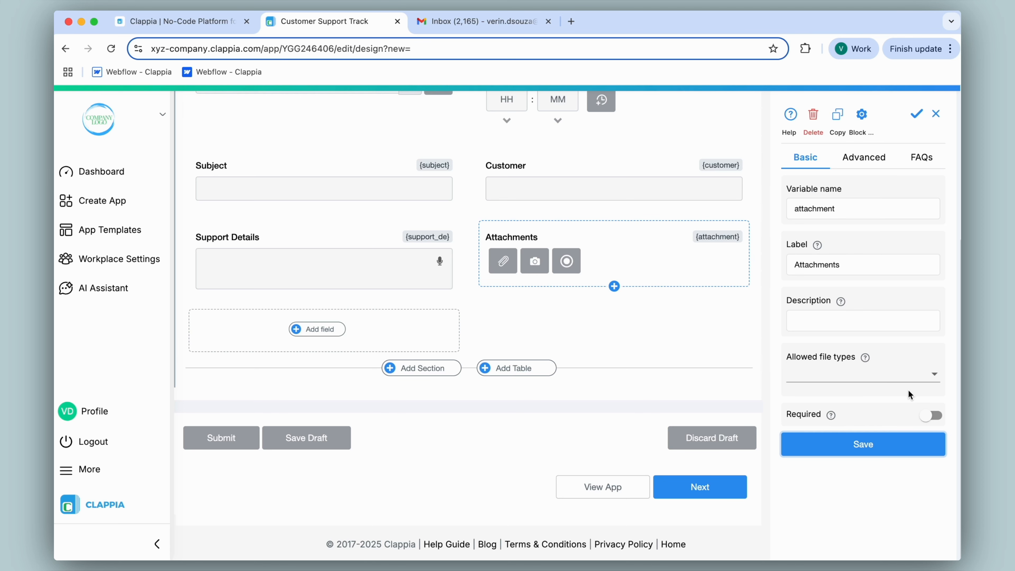
# Add an Email trigger to the app's trigger-based workflow
pyautogui.scroll(5, 473, 380)
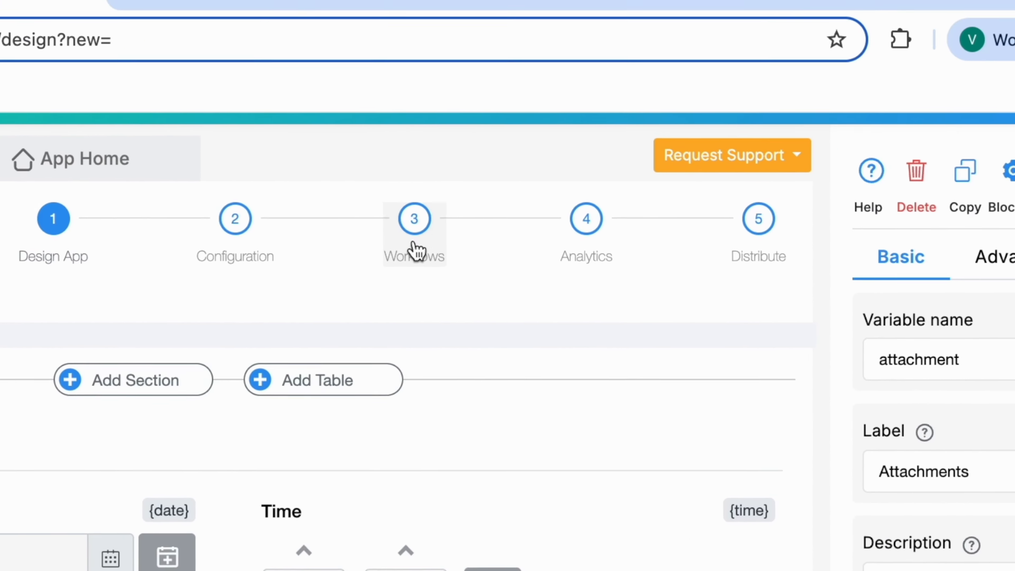
pyautogui.click(563, 154)
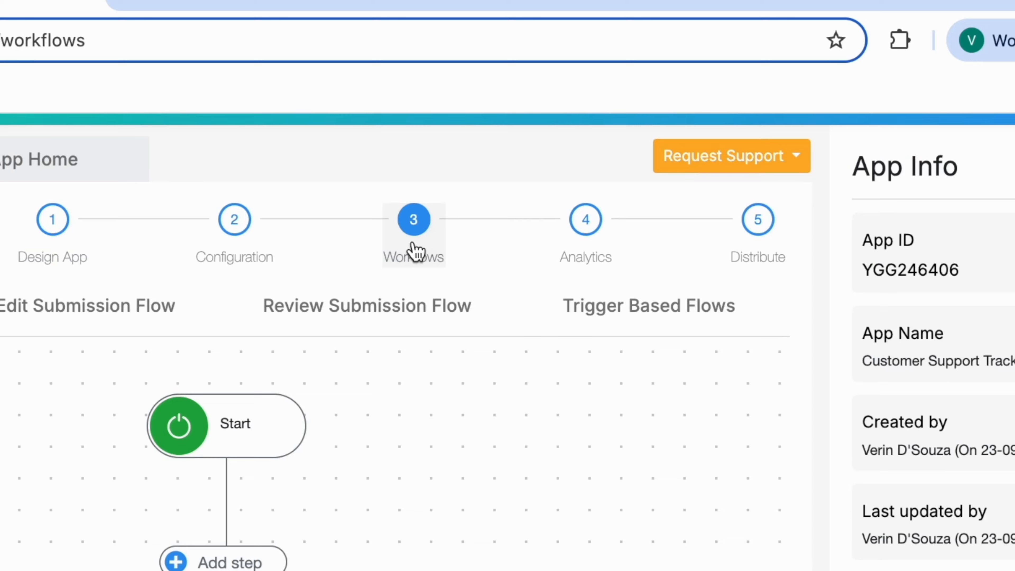
pyautogui.click(672, 323)
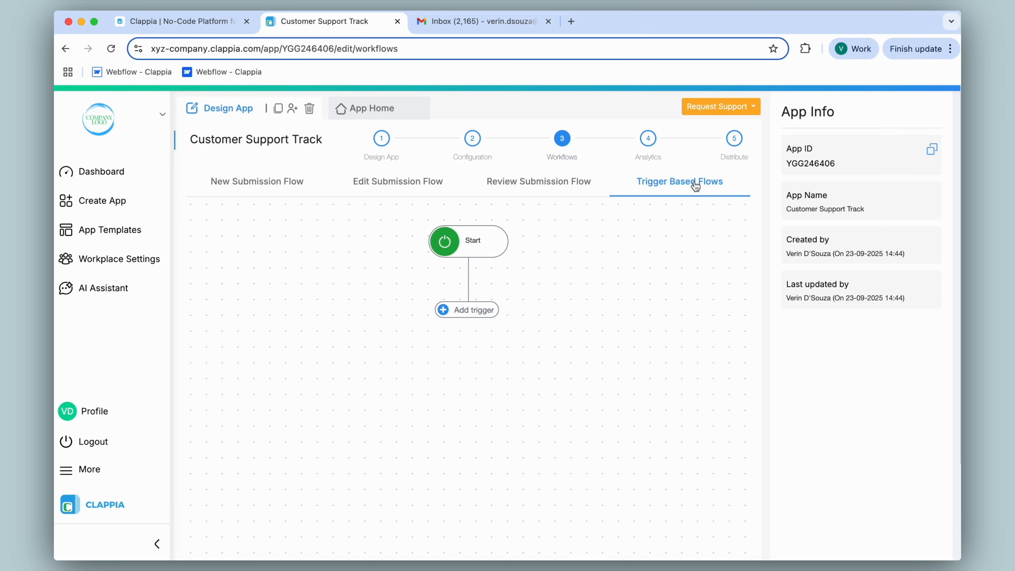
pyautogui.click(467, 314)
pyautogui.click(434, 281)
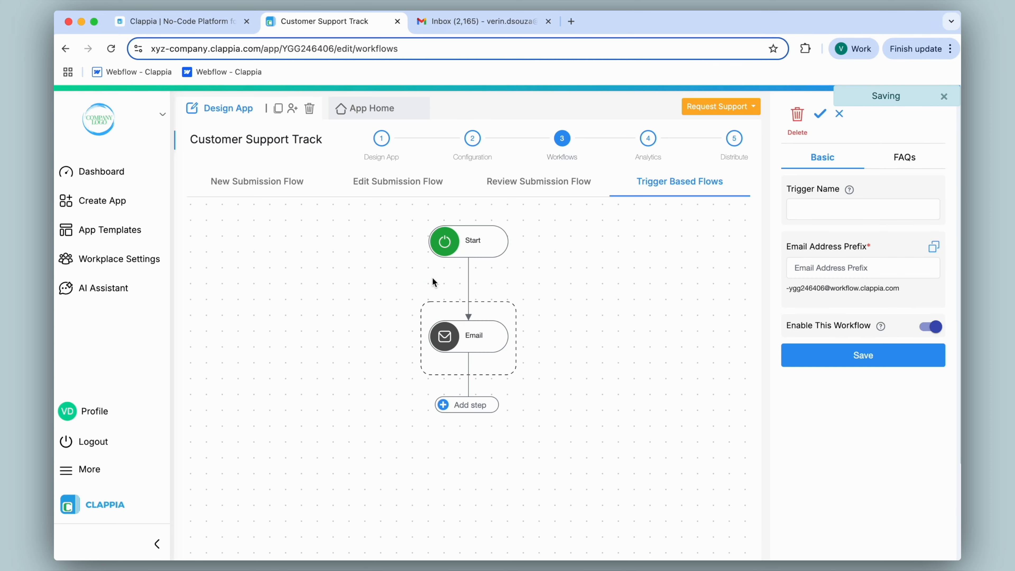
# Name the email trigger Support Requests, set its email address prefix to support, and save it
pyautogui.click(826, 209)
pyautogui.write('Support Requests')
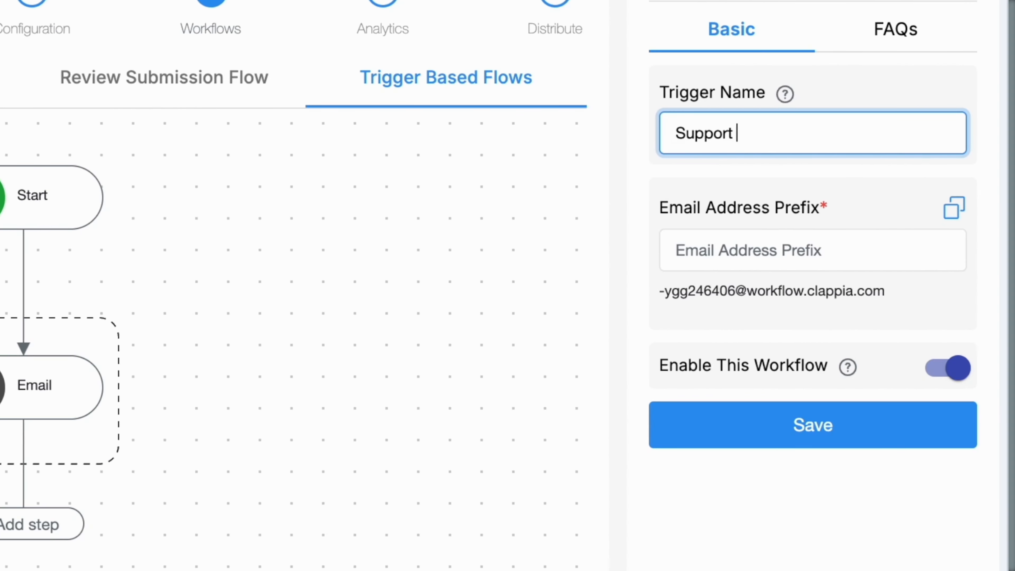
pyautogui.click(723, 240)
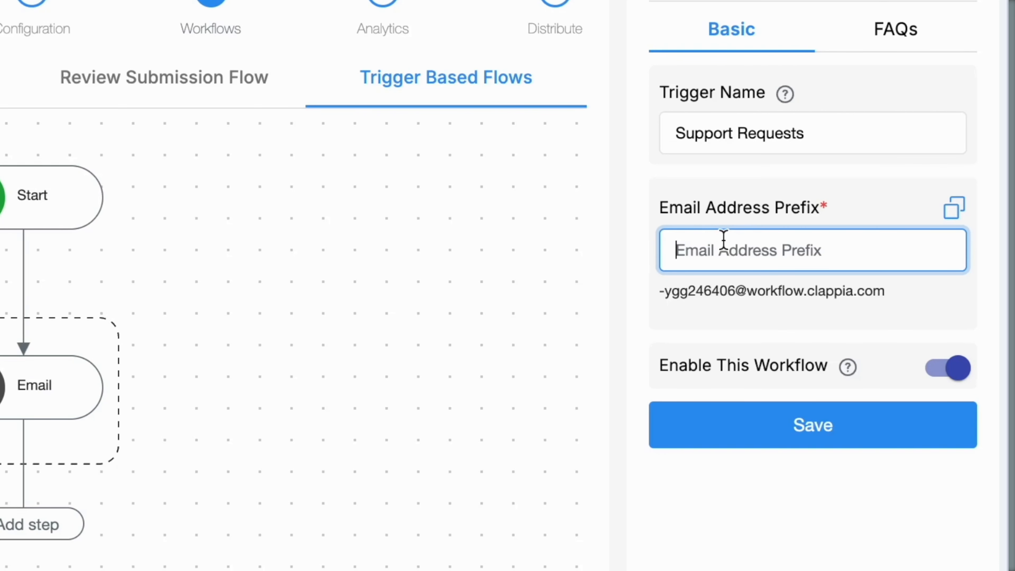
pyautogui.write('support')
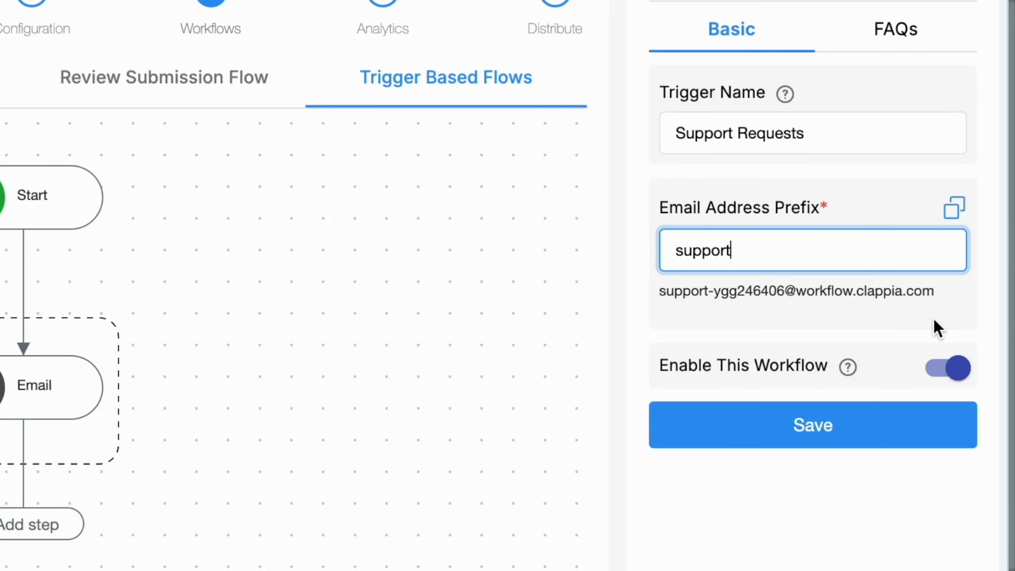
pyautogui.click(816, 441)
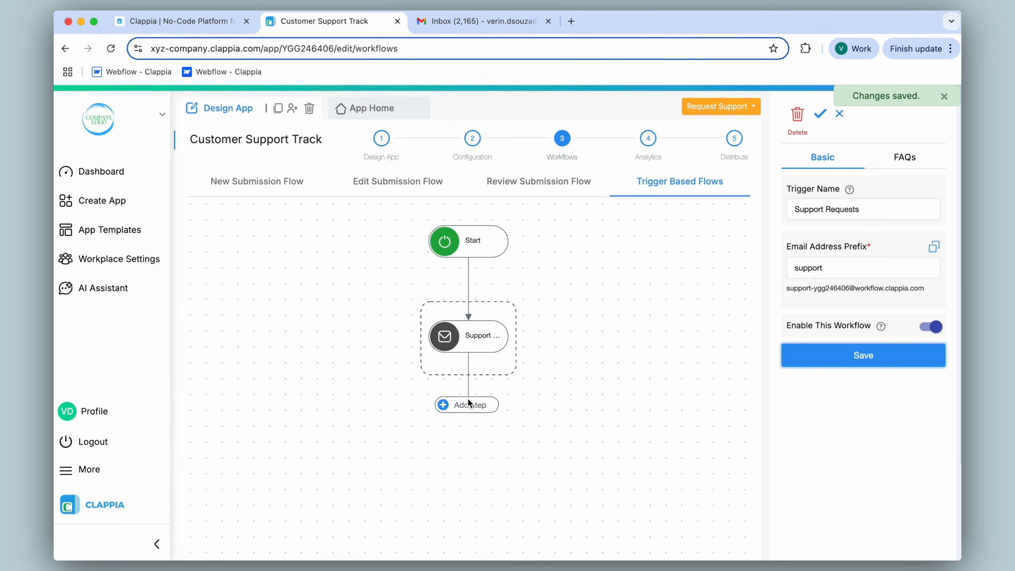
# Add a Create Submission step after the email trigger and select Customer Support Track as its target app
pyautogui.click(470, 406)
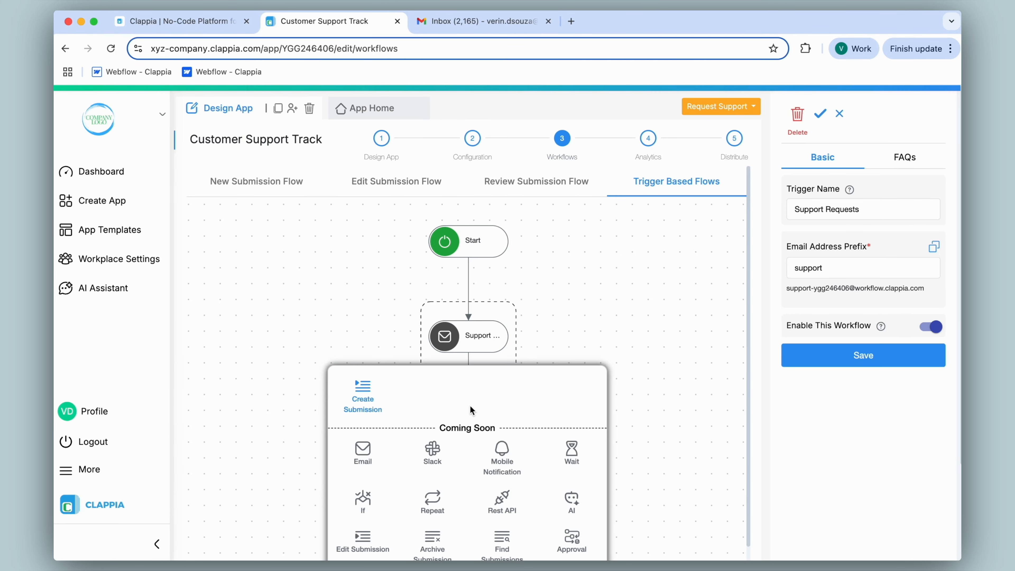
pyautogui.click(361, 393)
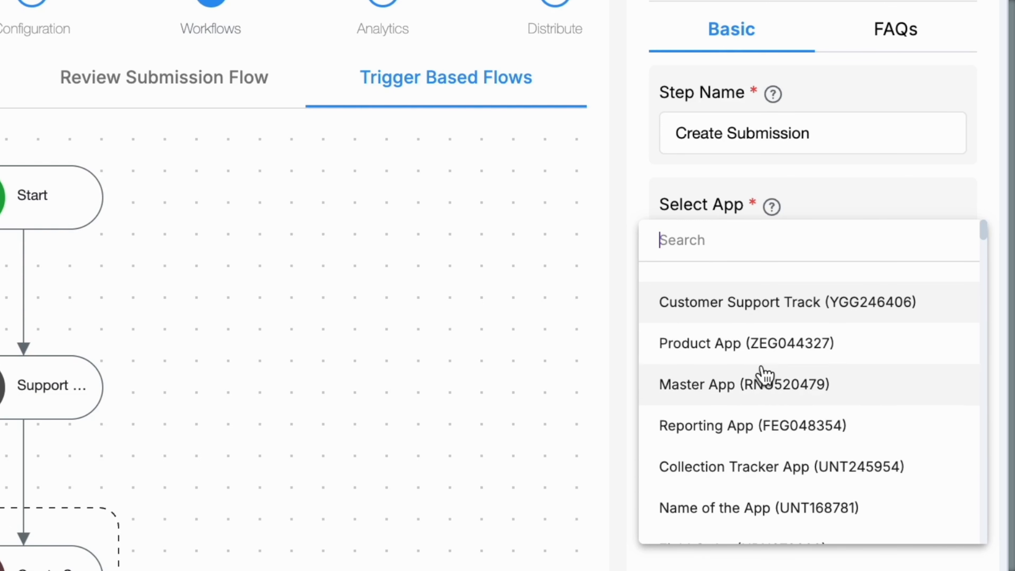
pyautogui.click(762, 313)
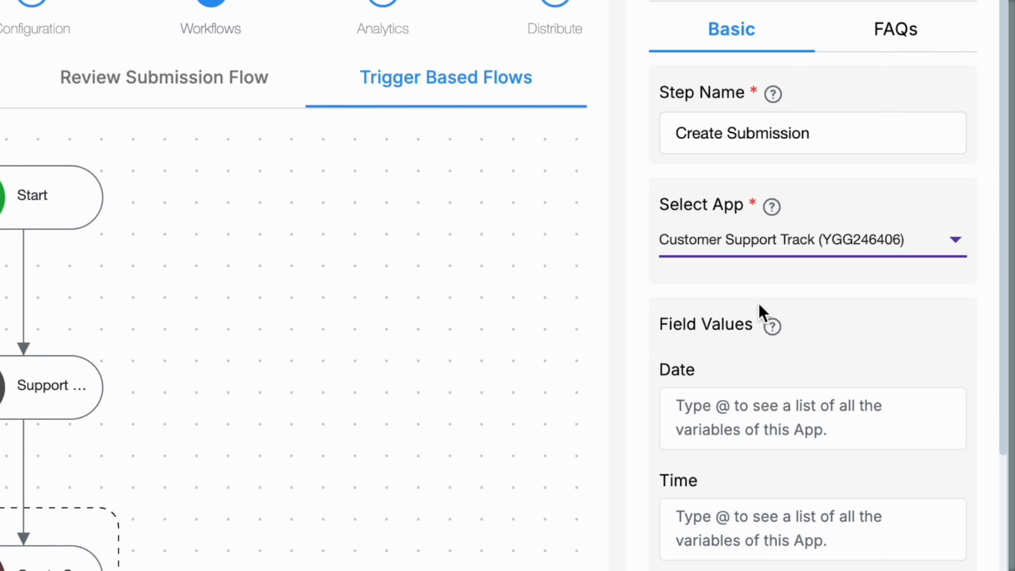
pyautogui.scroll(-8, 762, 313)
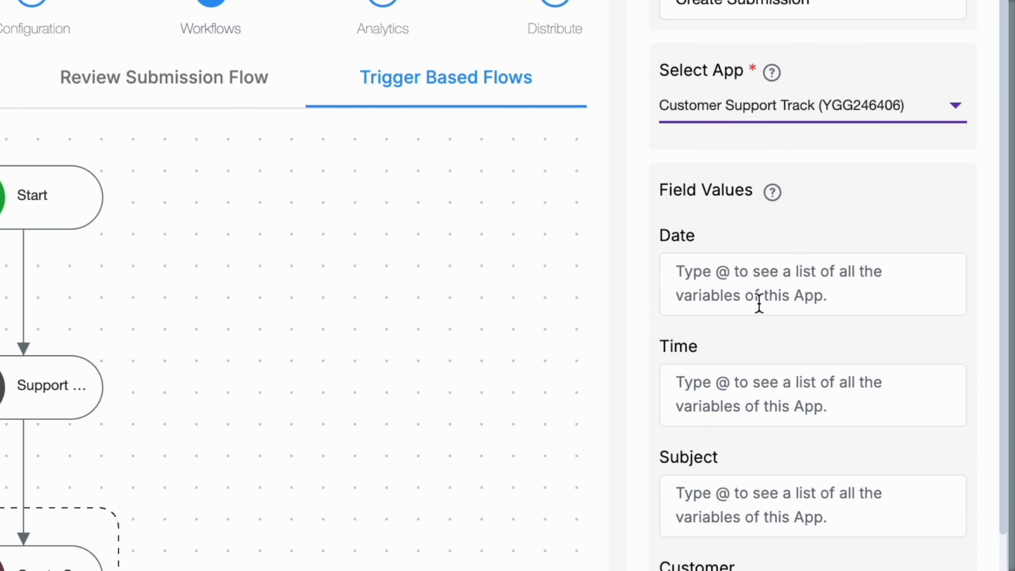
pyautogui.scroll(-6, 761, 313)
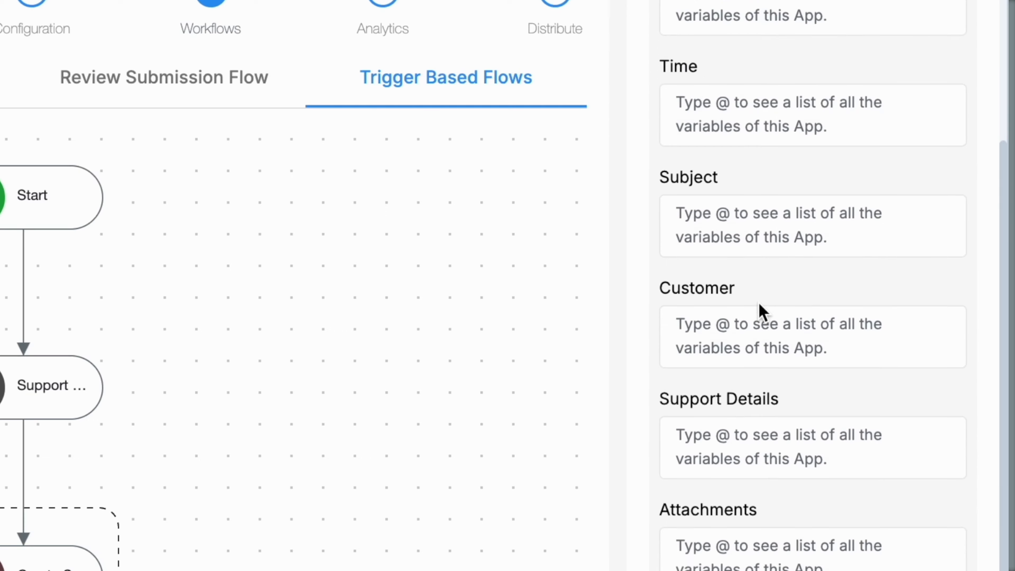
pyautogui.scroll(10, 761, 313)
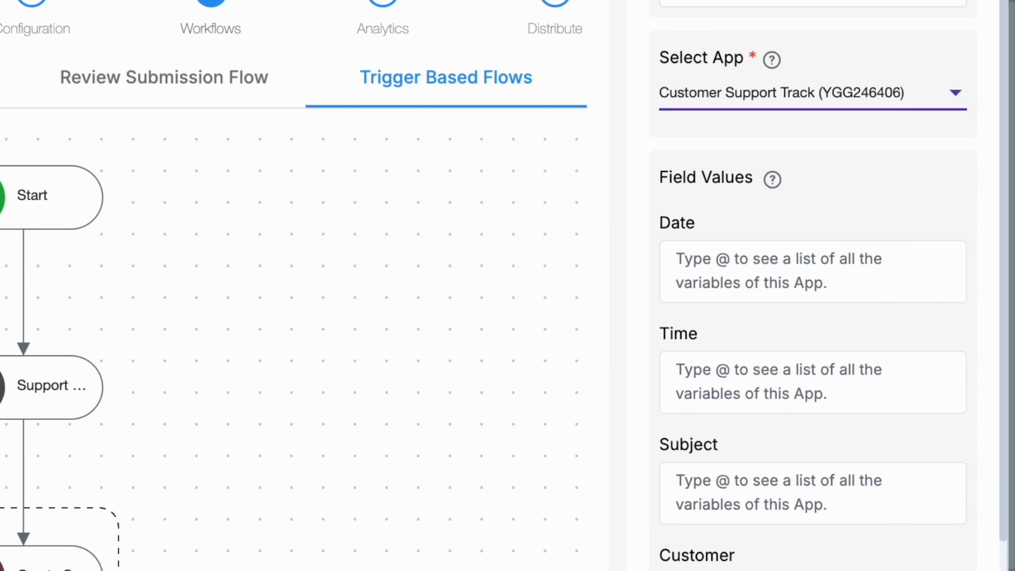
# Map the Date and Time field values to the email trigger's Date and Time variables
pyautogui.click(745, 269)
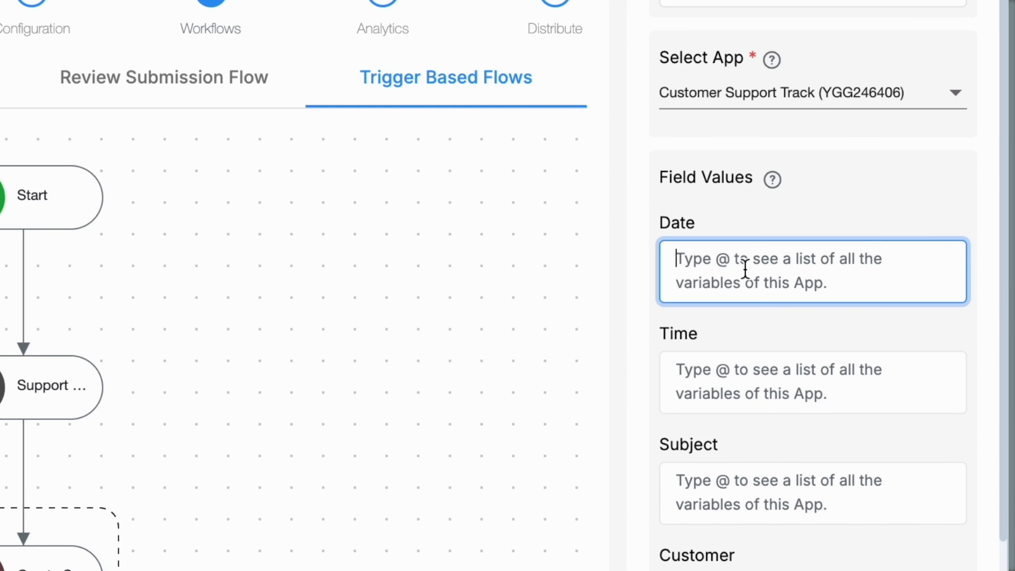
pyautogui.write('@')
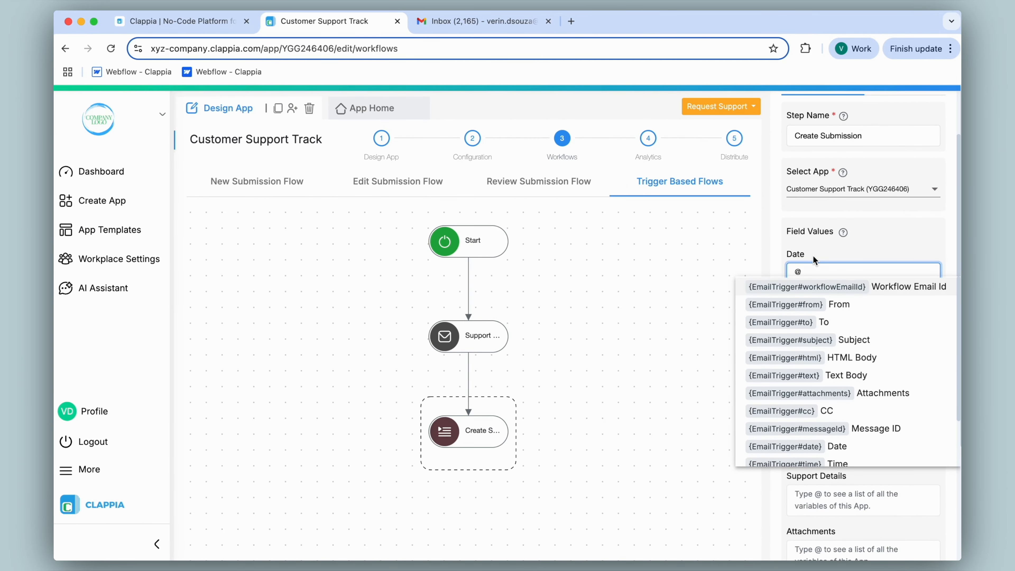
pyautogui.click(848, 450)
pyautogui.click(818, 327)
pyautogui.write('@')
pyautogui.scroll(-2, 816, 420)
pyautogui.click(820, 463)
# Map the Subject field value to the email's Subject variable and Customer to its From variable
pyautogui.click(832, 385)
pyautogui.write('@')
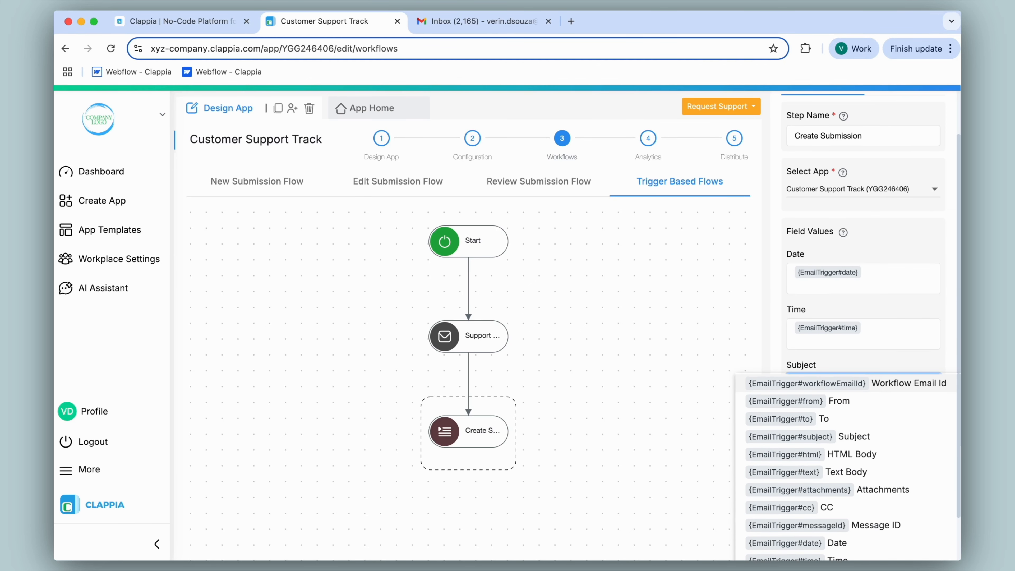
pyautogui.click(846, 439)
pyautogui.click(843, 440)
pyautogui.write('@')
pyautogui.scroll(-1, 839, 392)
pyautogui.click(840, 265)
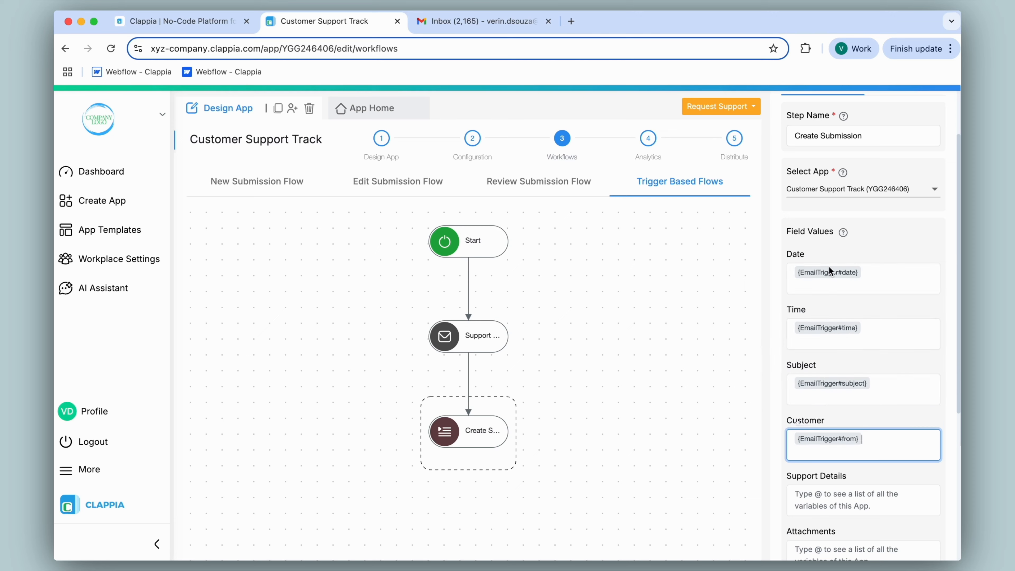
# Map Support Details to the email's Text Body and Attachments to its Attachments variable, and save the Create Submission step
pyautogui.scroll(-2, 859, 320)
pyautogui.click(839, 384)
pyautogui.write('@')
pyautogui.click(850, 466)
pyautogui.click(839, 412)
pyautogui.write('@')
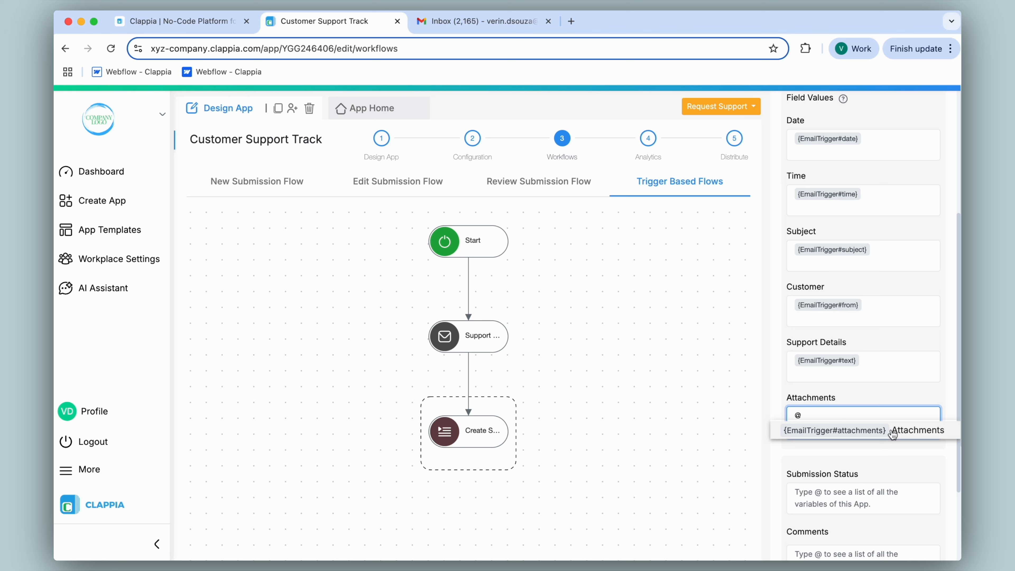
pyautogui.click(906, 429)
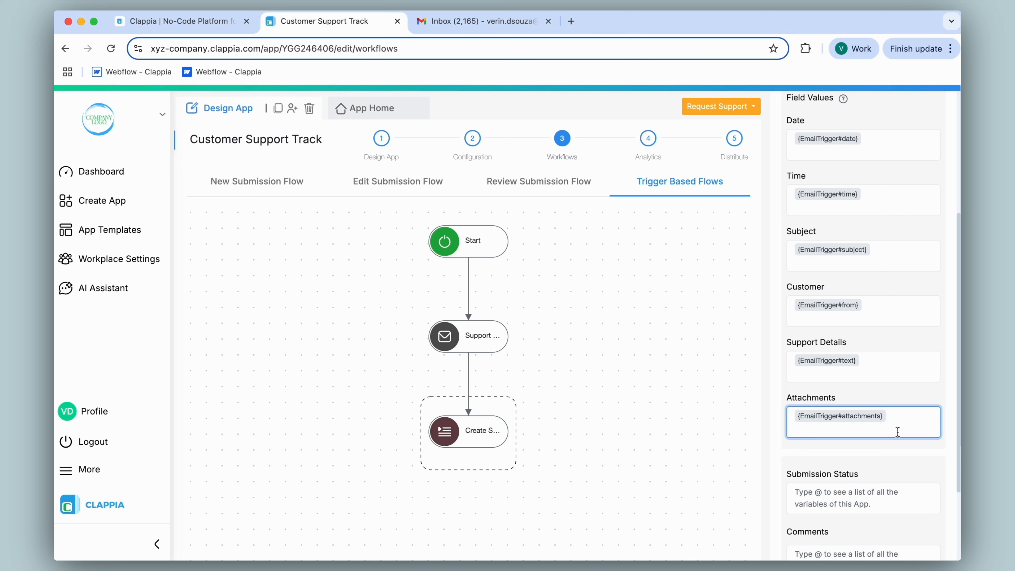
pyautogui.scroll(-3, 898, 432)
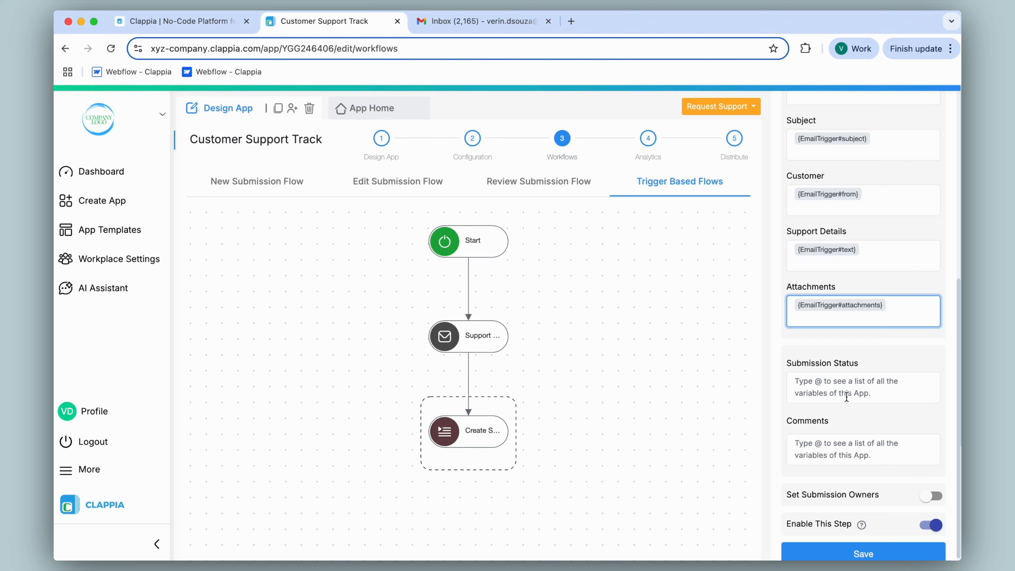
pyautogui.scroll(-1, 847, 480)
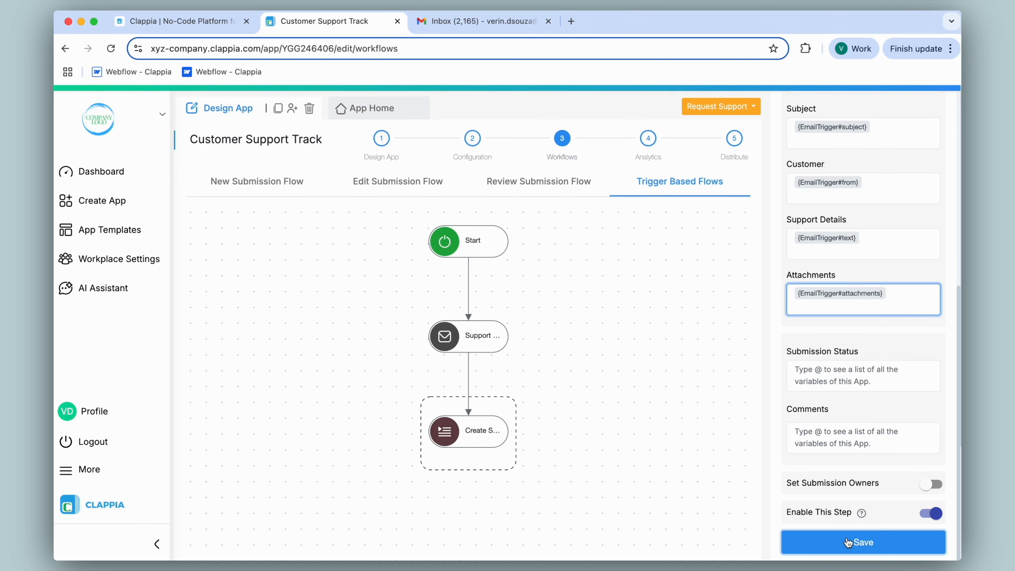
pyautogui.click(847, 543)
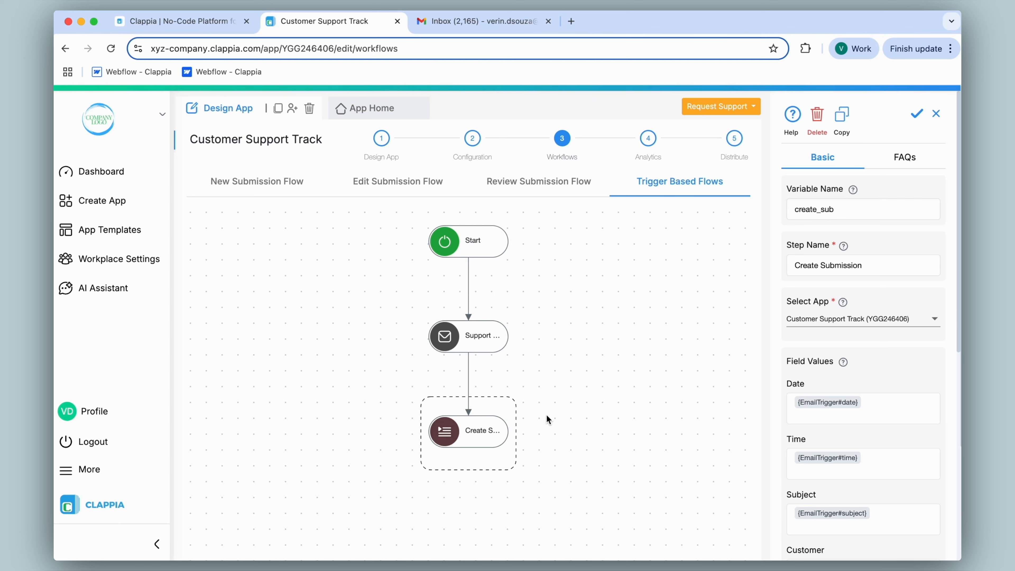
# Copy the Support Requests trigger's email address and address a new Gmail message to it
pyautogui.click(486, 343)
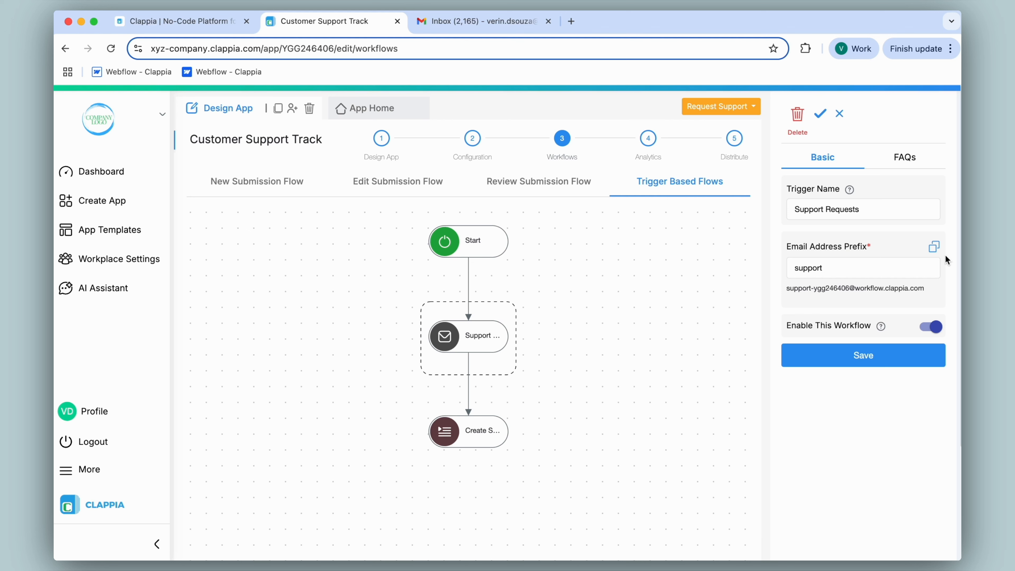
pyautogui.click(936, 247)
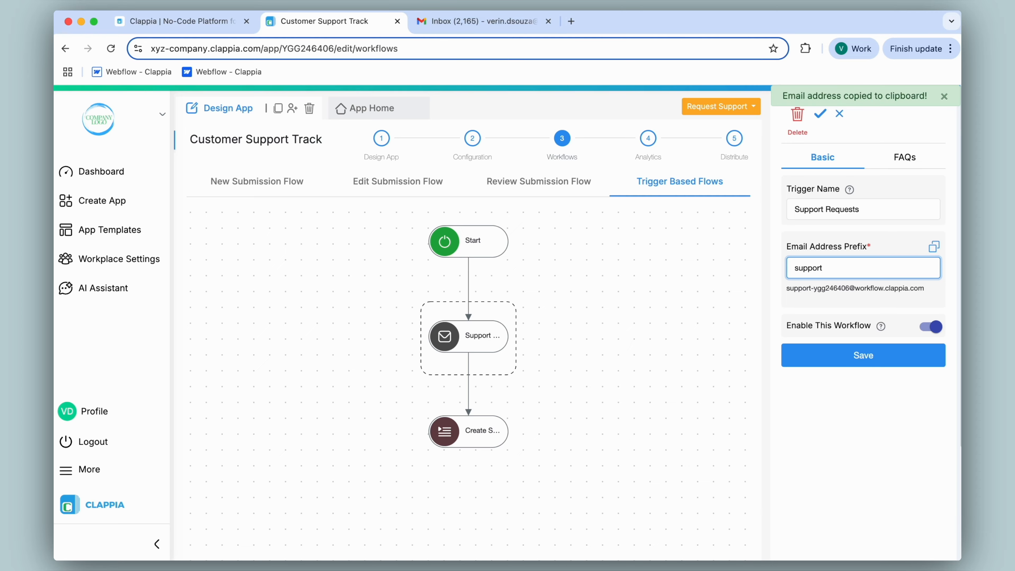
pyautogui.click(484, 25)
pyautogui.click(161, 154)
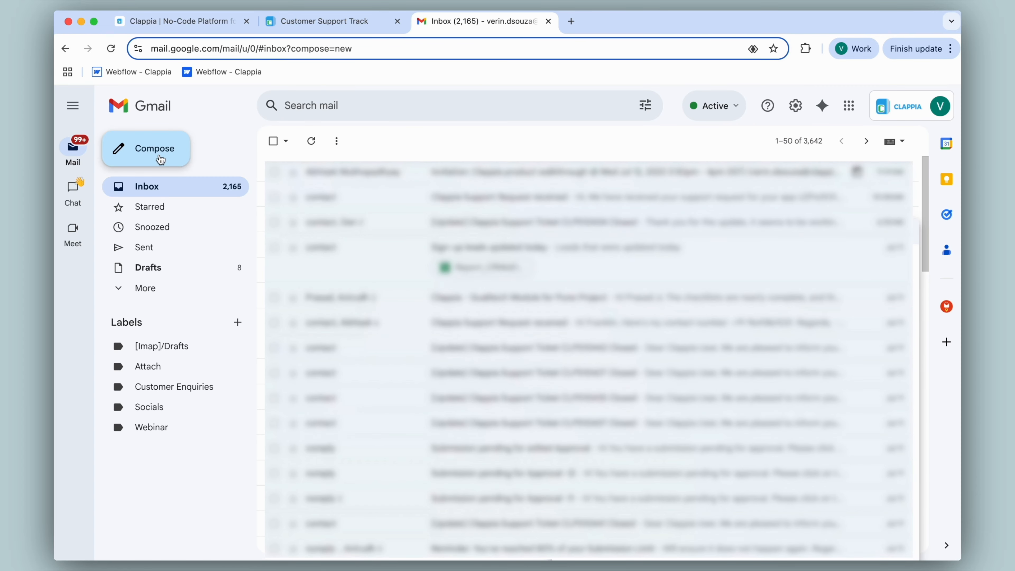
pyautogui.hotkey('ctrl', 'v')
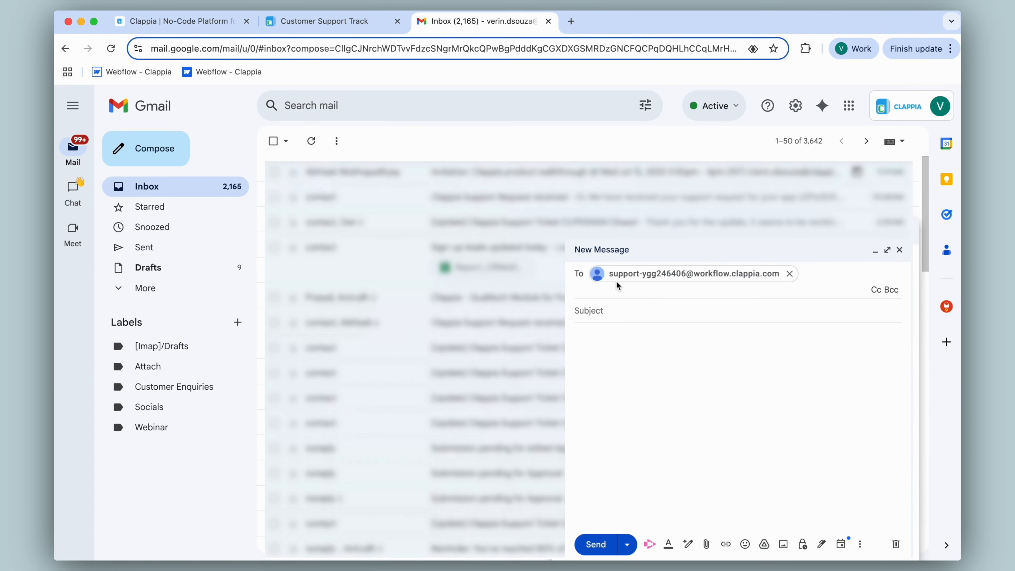
pyautogui.moveTo(631, 281)
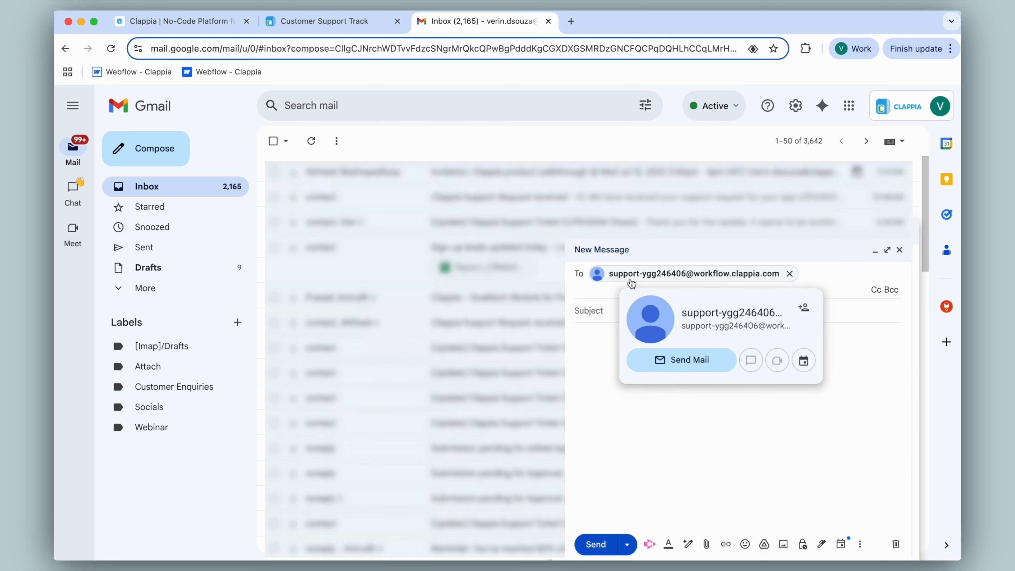
# Send the email with subject "App Support Request Needed", a request for help creating and linking inventory apps, and Screenshot 2025-09-23 at 15.03.04.png attached
pyautogui.click(616, 311)
pyautogui.write('App Support Request Needed')
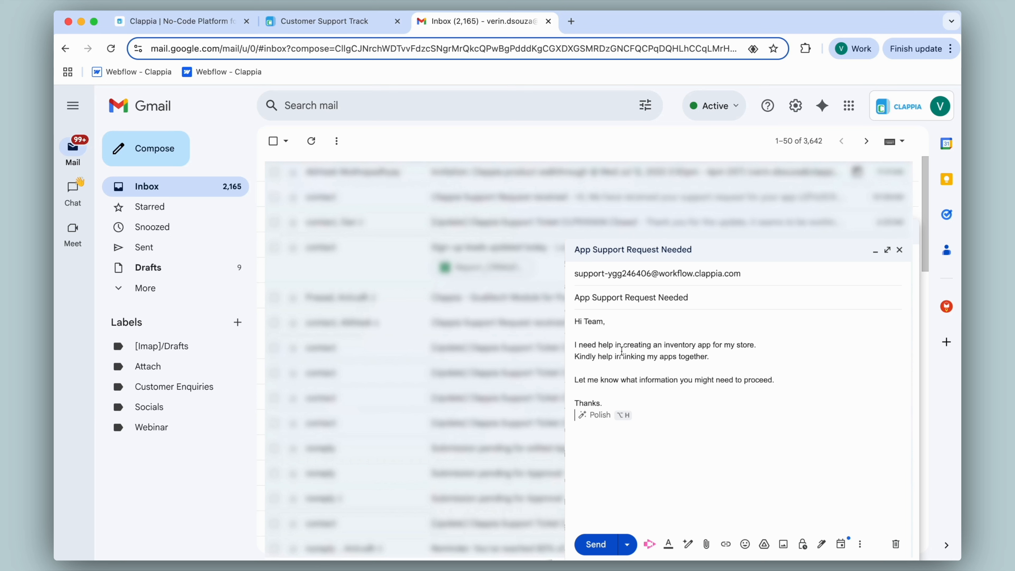
pyautogui.click(707, 544)
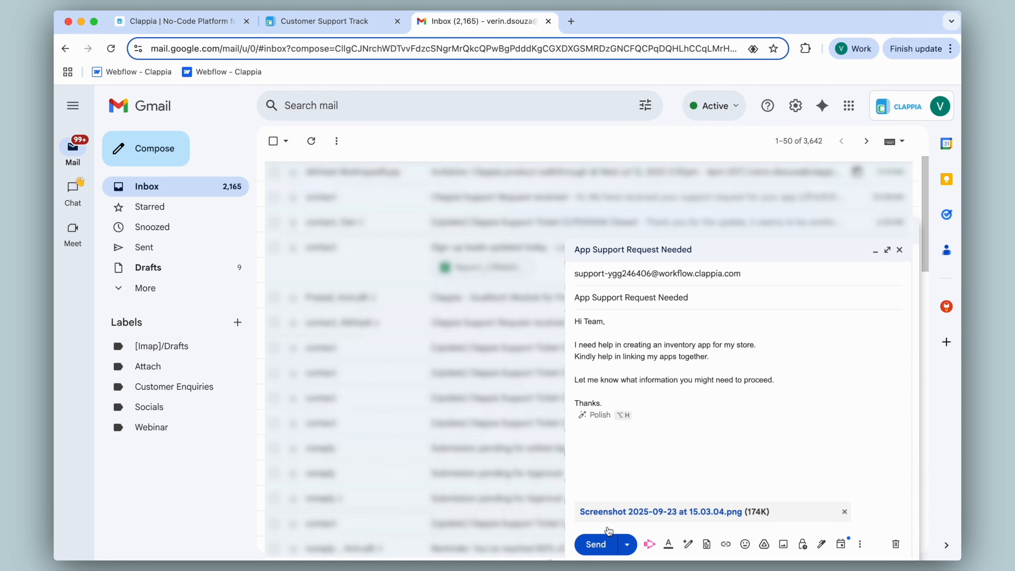
pyautogui.click(600, 544)
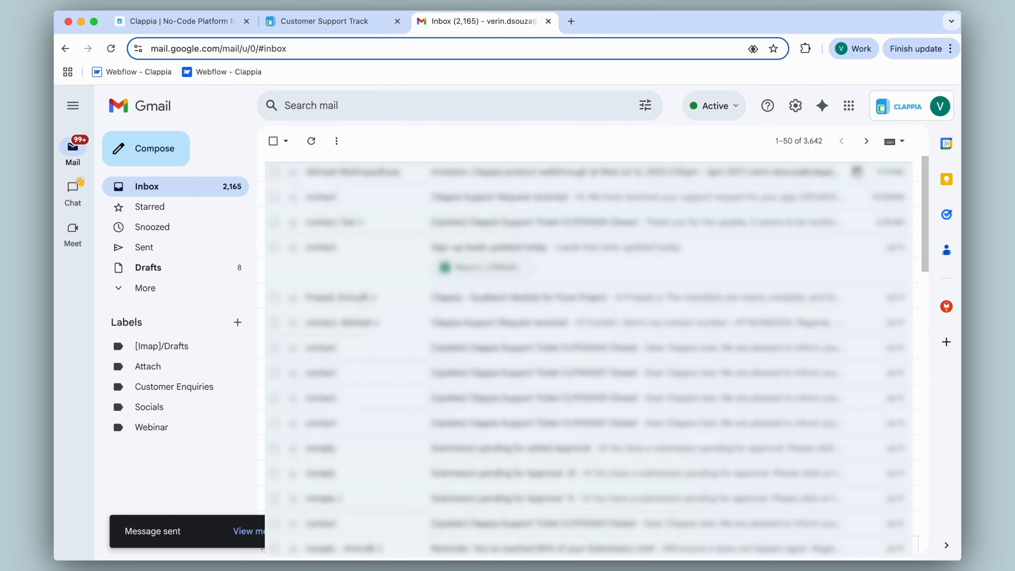
# Switch back to Clappia and examine the submission created from the email, including its support details and attachment
pyautogui.click(312, 24)
pyautogui.click(324, 107)
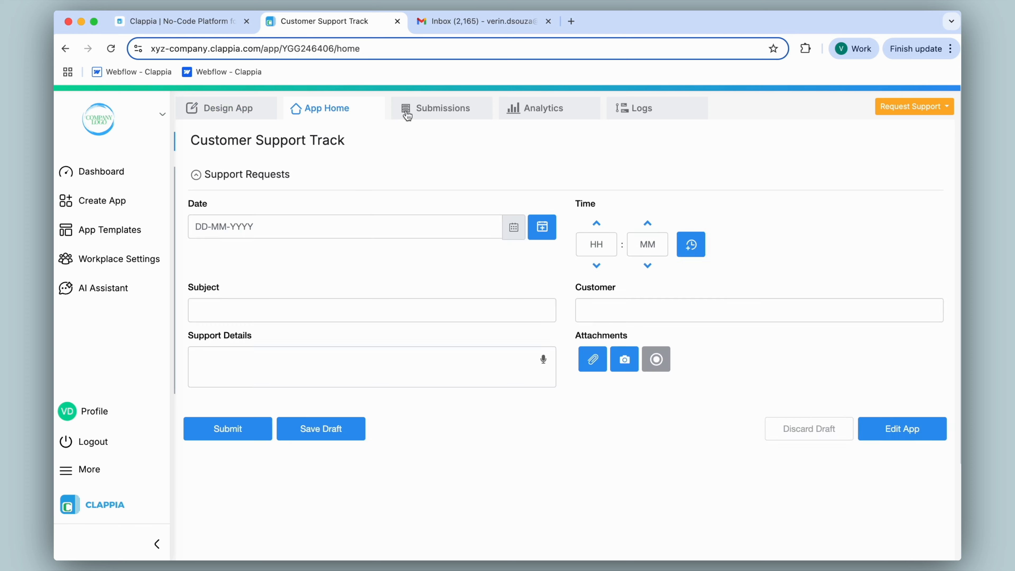
pyautogui.click(407, 115)
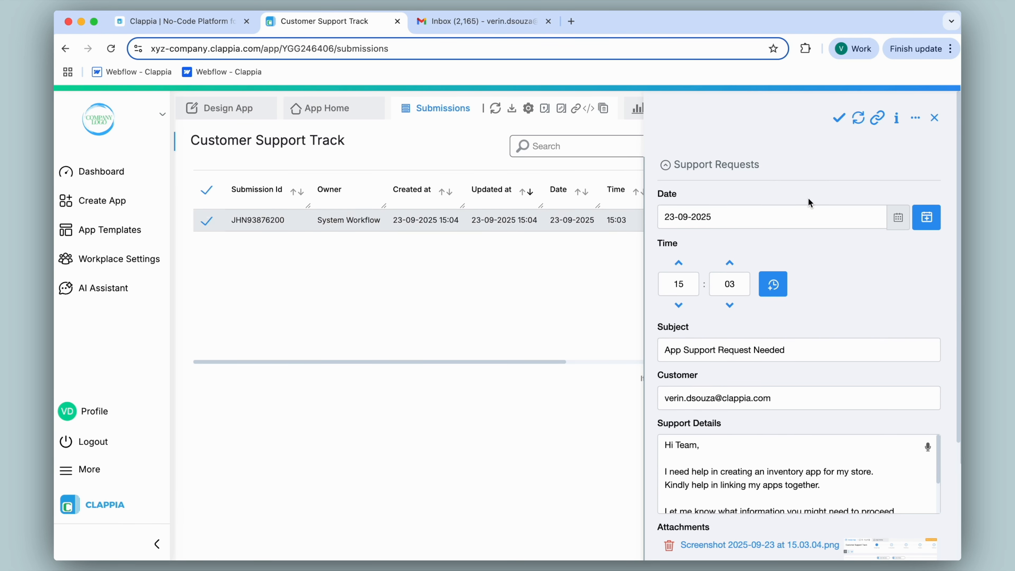
pyautogui.scroll(-5, 808, 198)
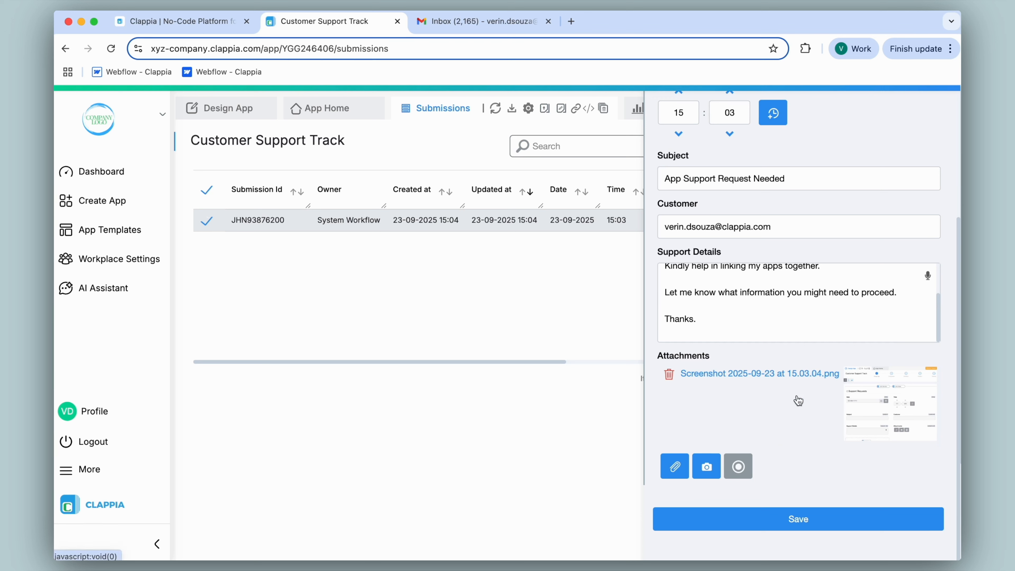
pyautogui.scroll(5, 798, 401)
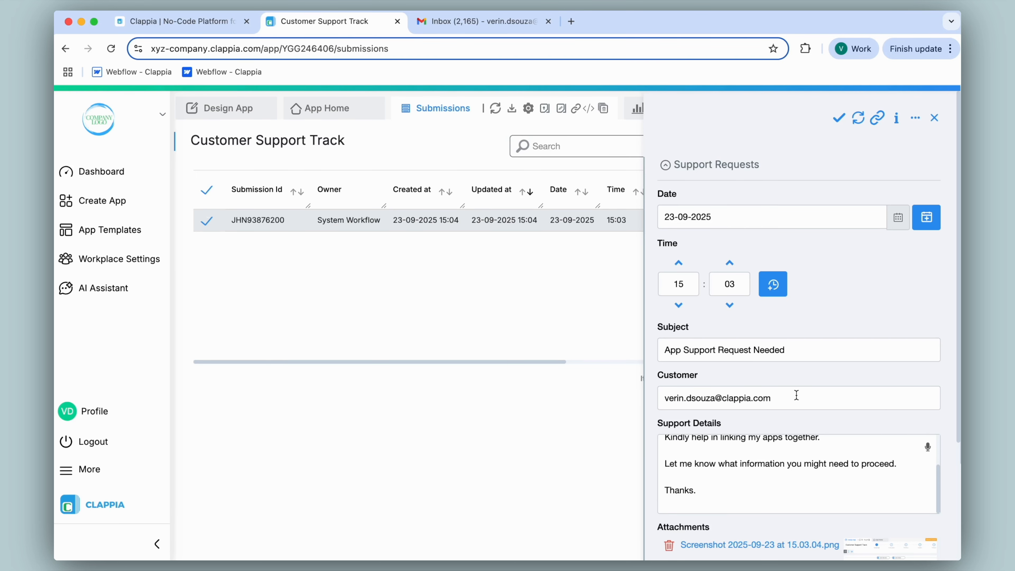
pyautogui.click(934, 118)
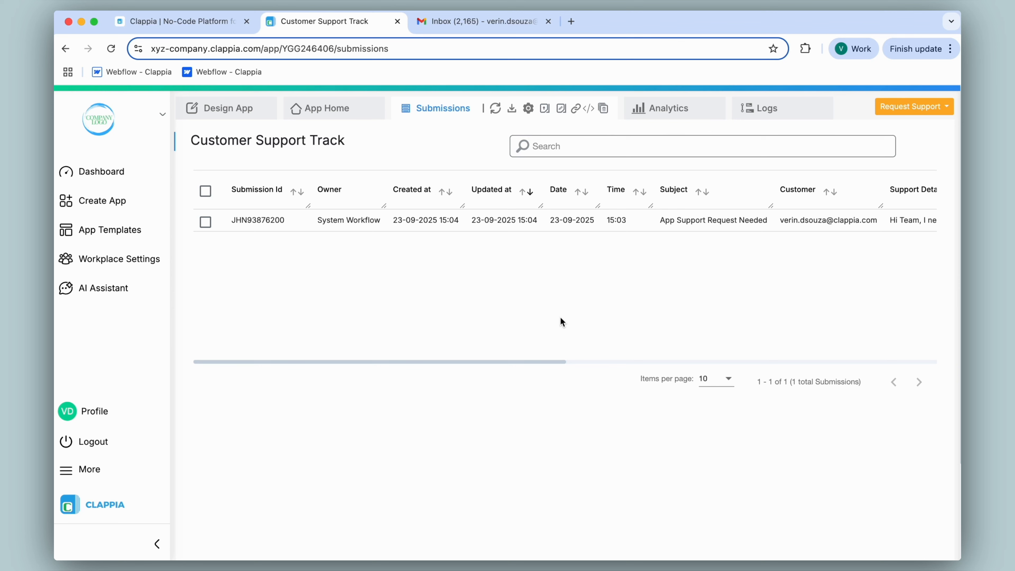
# Add a second Create Submission step after the Support Requests trigger and view the other step types on offer
pyautogui.click(227, 107)
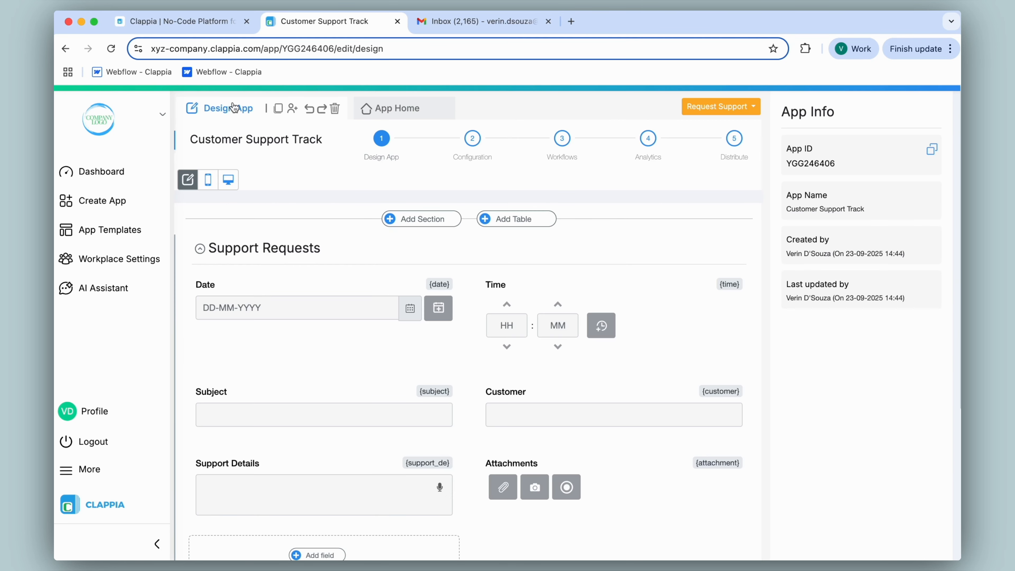
pyautogui.click(566, 148)
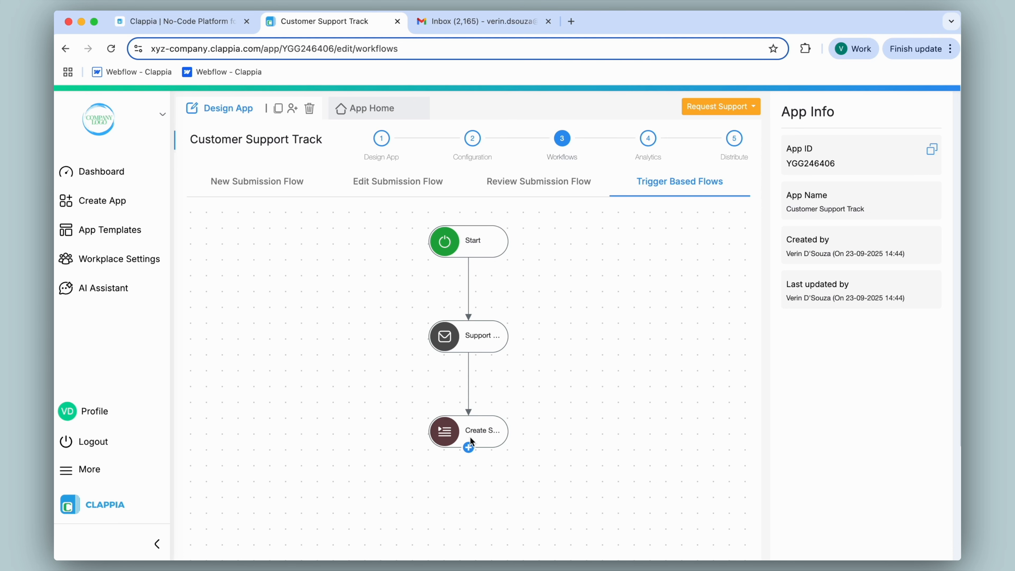
pyautogui.click(468, 353)
pyautogui.click(369, 397)
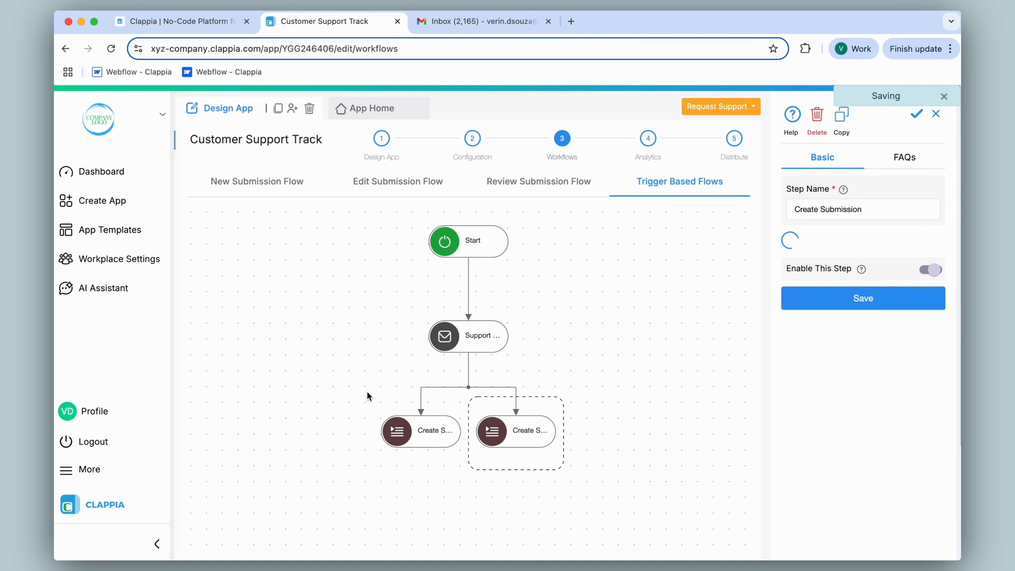
pyautogui.click(470, 354)
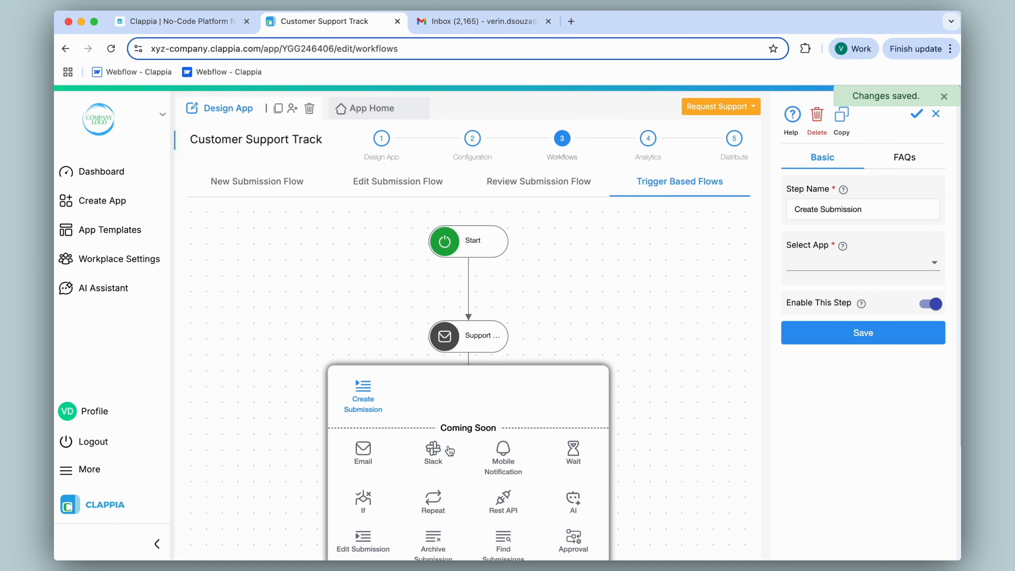
pyautogui.scroll(-3, 450, 451)
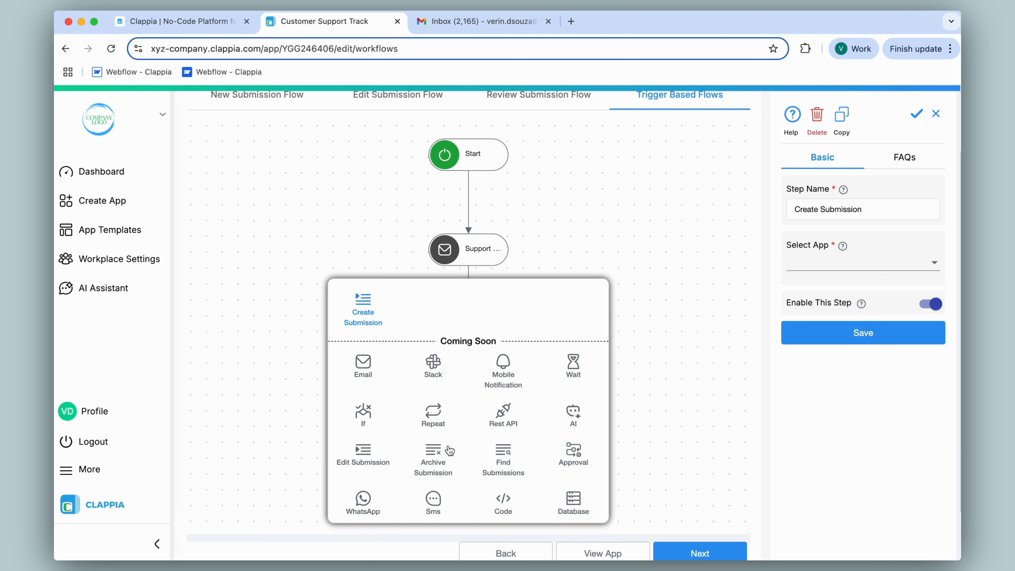
pyautogui.click(615, 271)
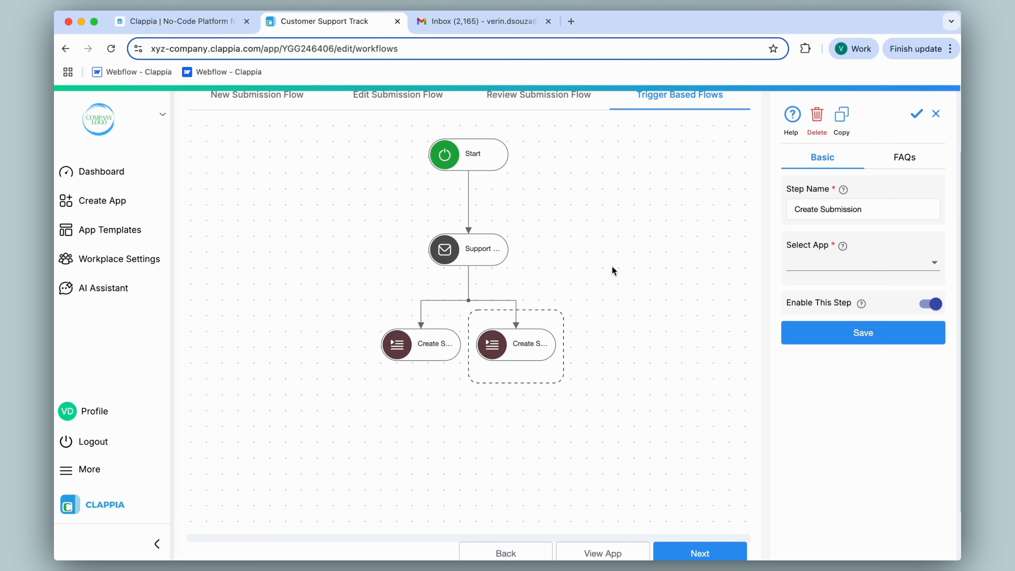
# Add a second Email trigger to the Start node of the trigger-based workflow
pyautogui.click(475, 157)
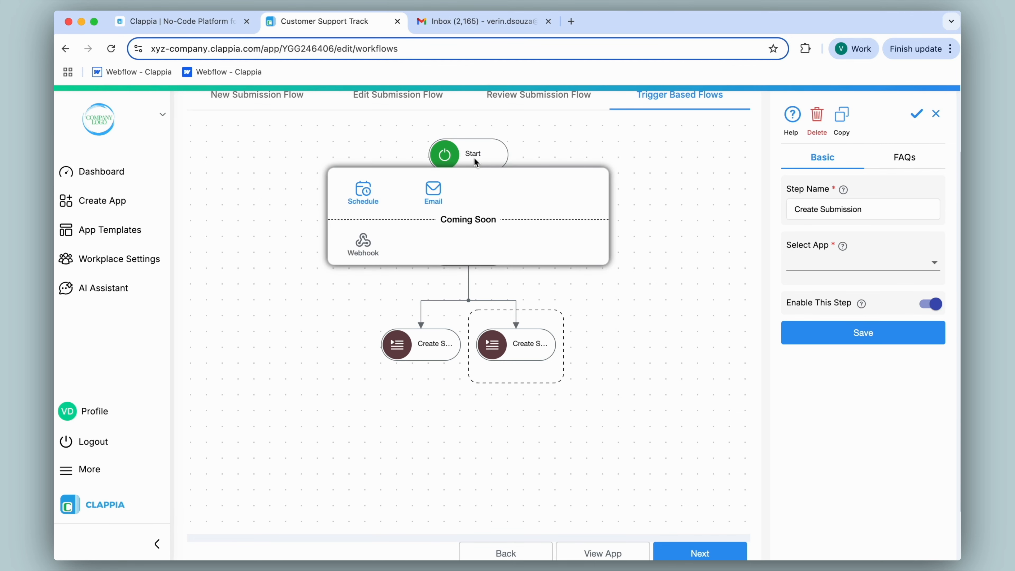
pyautogui.click(426, 192)
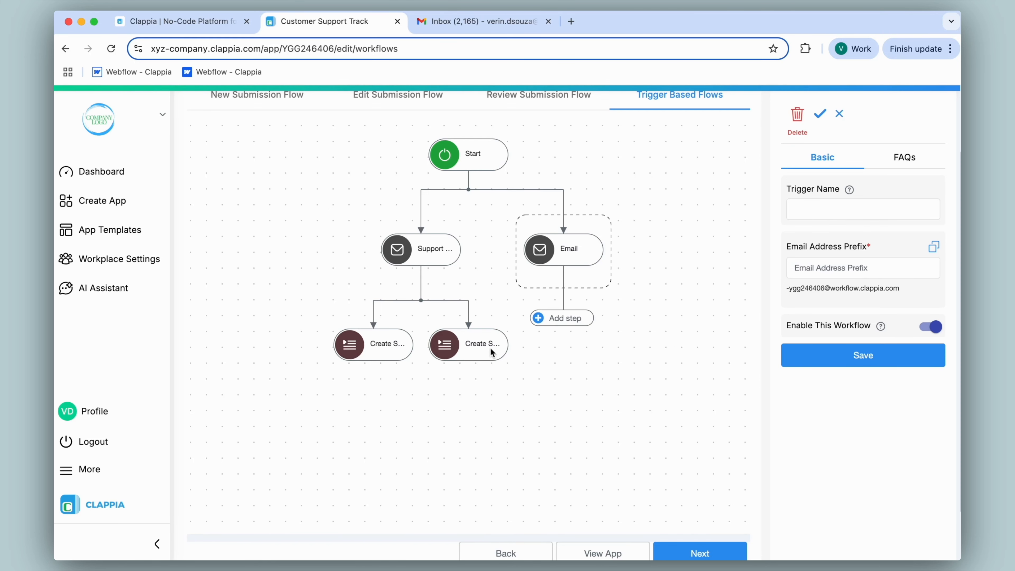
pyautogui.click(102, 471)
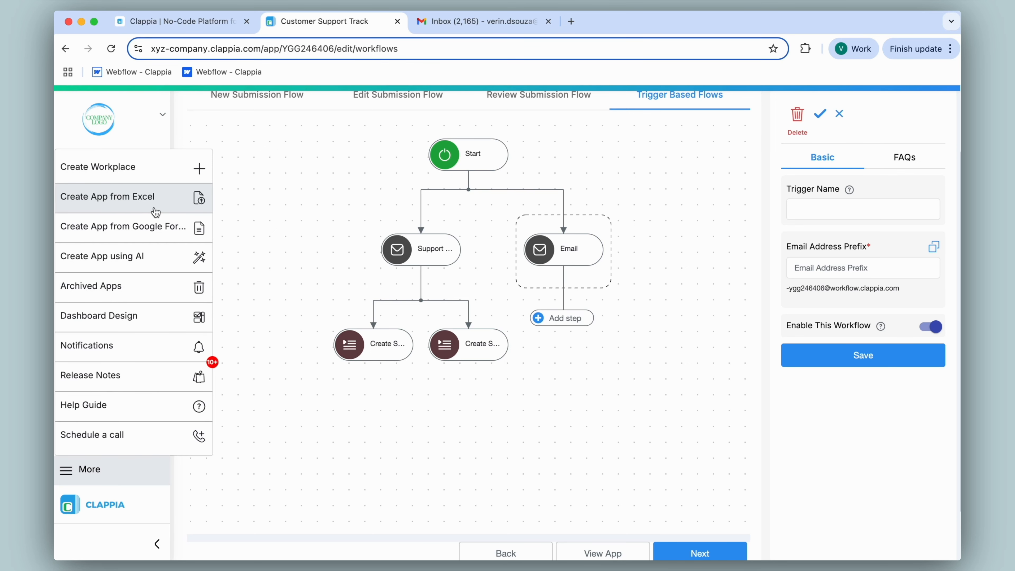
pyautogui.click(244, 224)
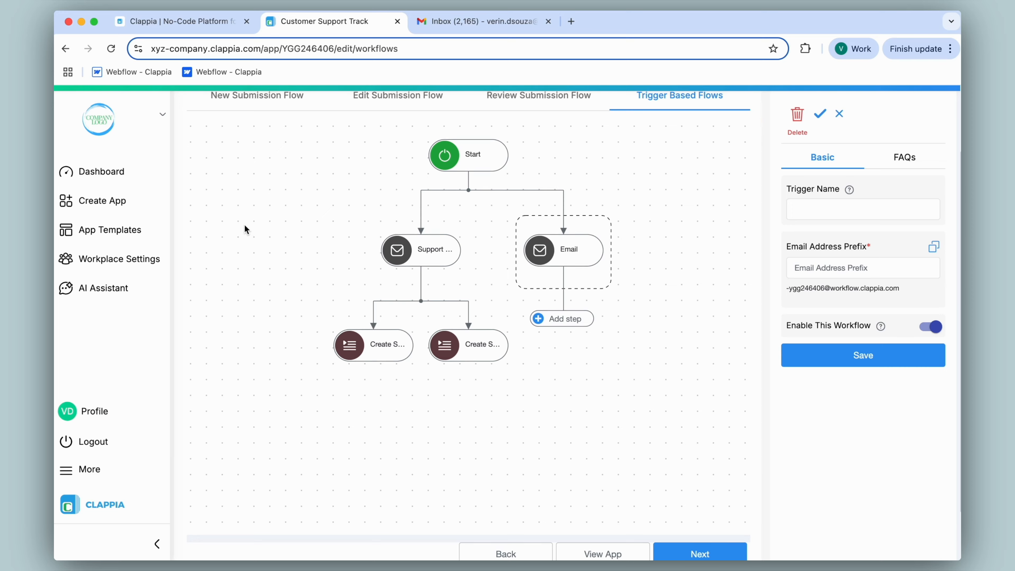
pyautogui.scroll(3, 244, 225)
pyautogui.click(718, 107)
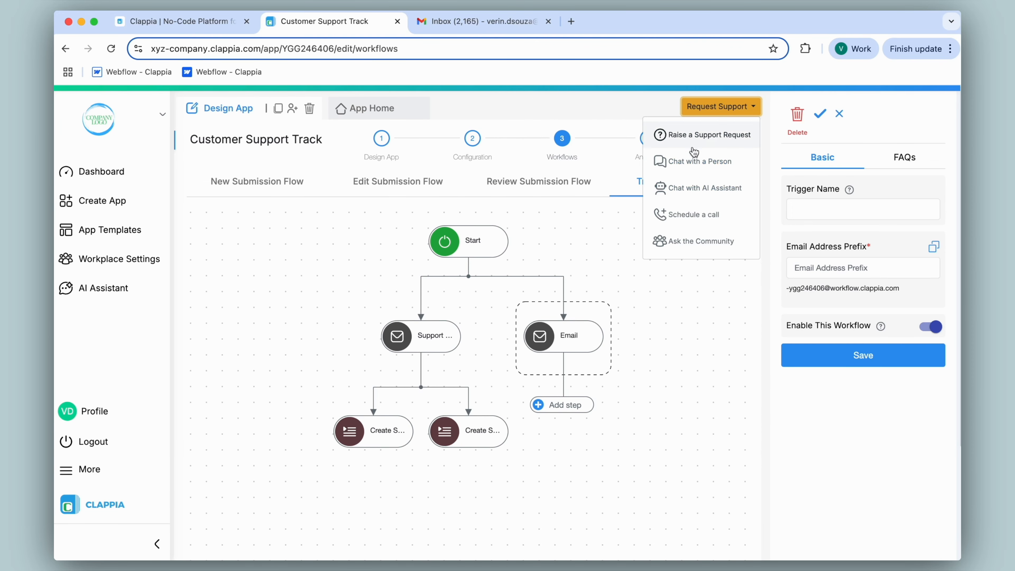